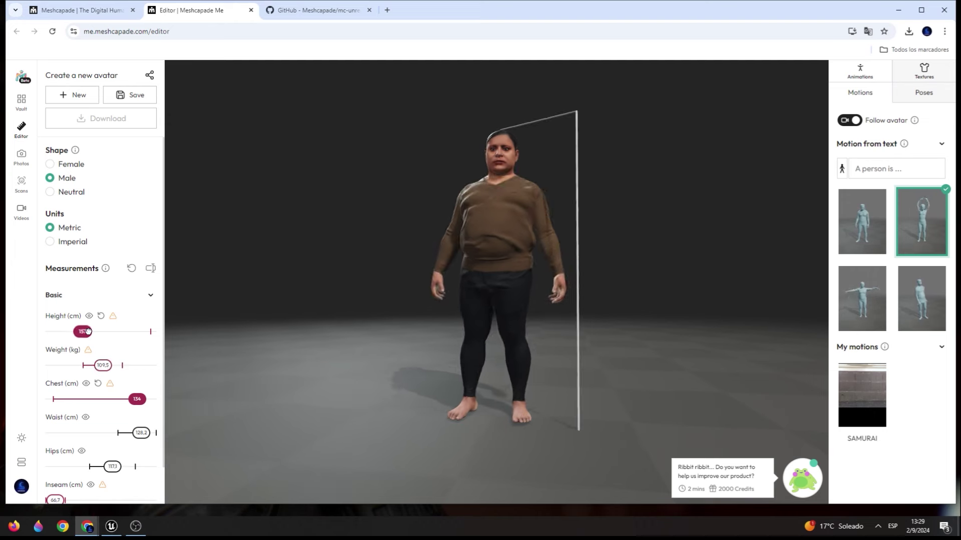
- Set the male avatar's height to 192 cm and review the updated 107 kg, 133 cm chest measurements
{"action": "left_click_drag", "start_coordinate": [76, 334], "coordinate": [124, 332]}
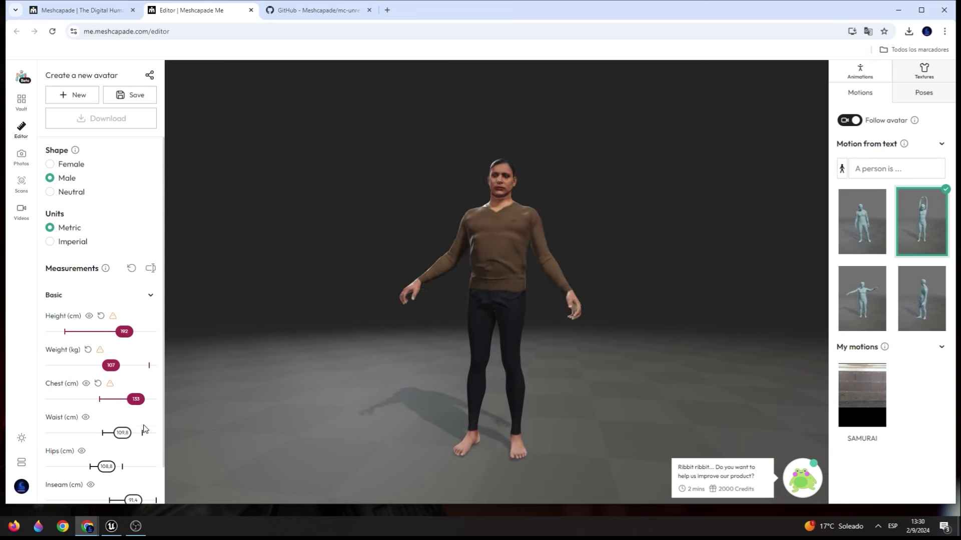
{"action": "scroll", "coordinate": [121, 443], "scroll_direction": "down", "scroll_amount": 1}
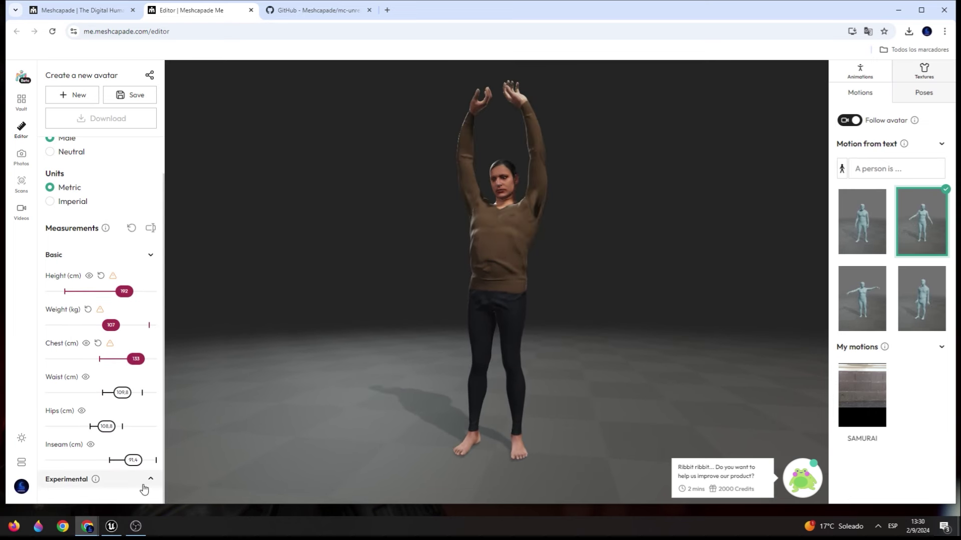
{"action": "scroll", "coordinate": [154, 481], "scroll_direction": "down", "scroll_amount": 4}
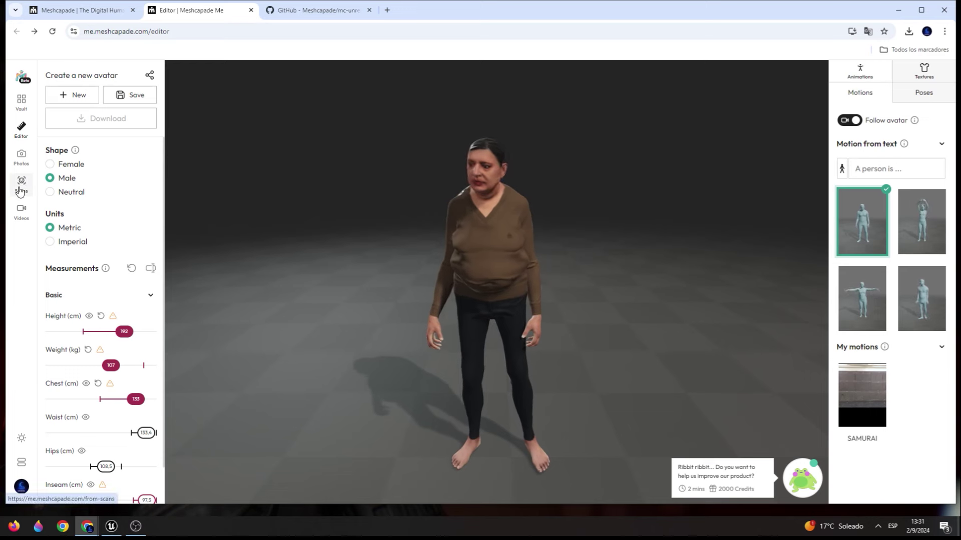
- Build the 'Girl' avatar from the night-street sample photo and open it in the editor
{"action": "left_click", "coordinate": [24, 155]}
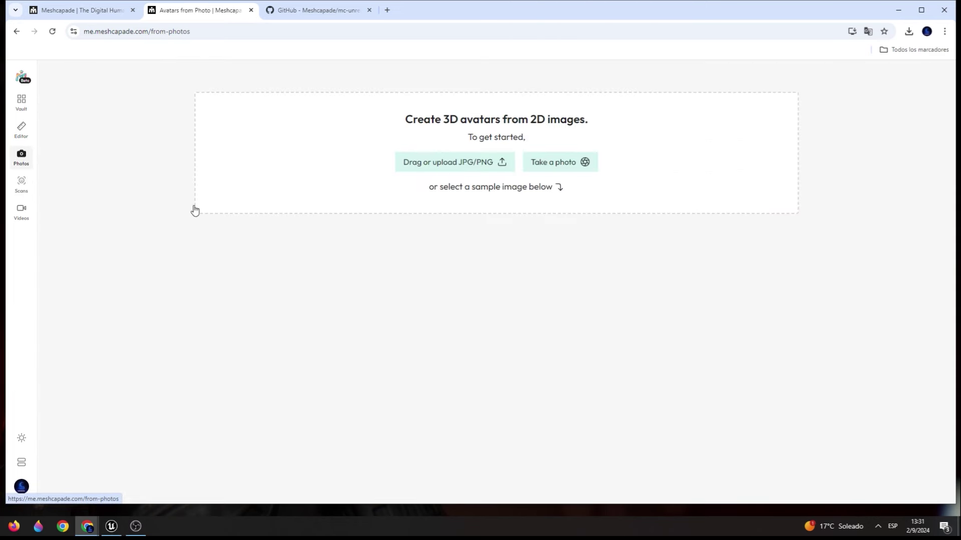
{"action": "scroll", "coordinate": [626, 272], "scroll_direction": "down", "scroll_amount": 1}
{"action": "scroll", "coordinate": [627, 273], "scroll_direction": "down", "scroll_amount": 2}
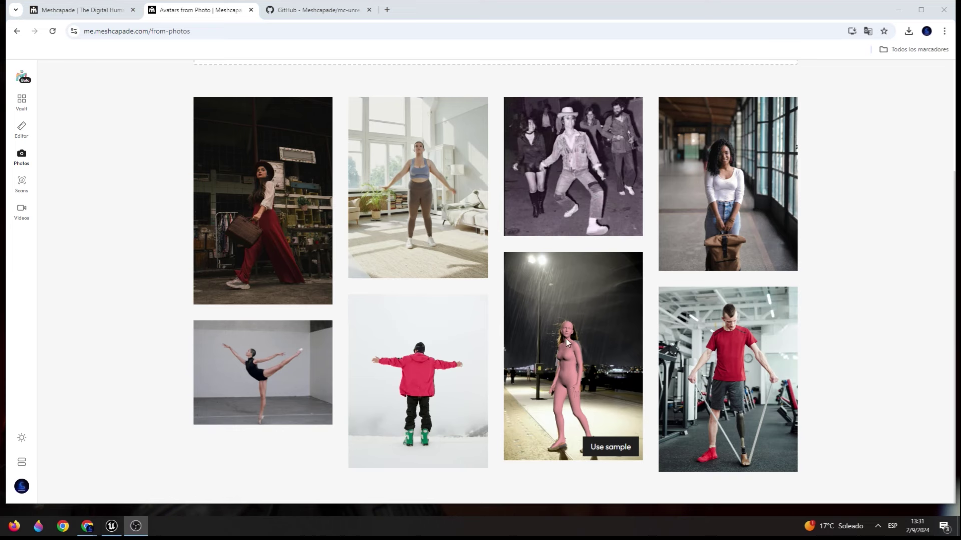
{"action": "left_click", "coordinate": [609, 446]}
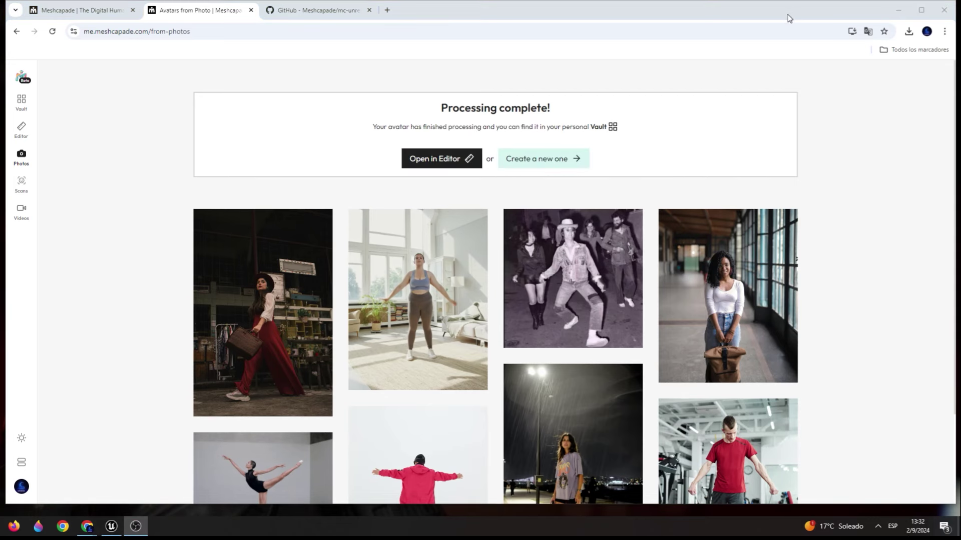
{"action": "left_click", "coordinate": [452, 160]}
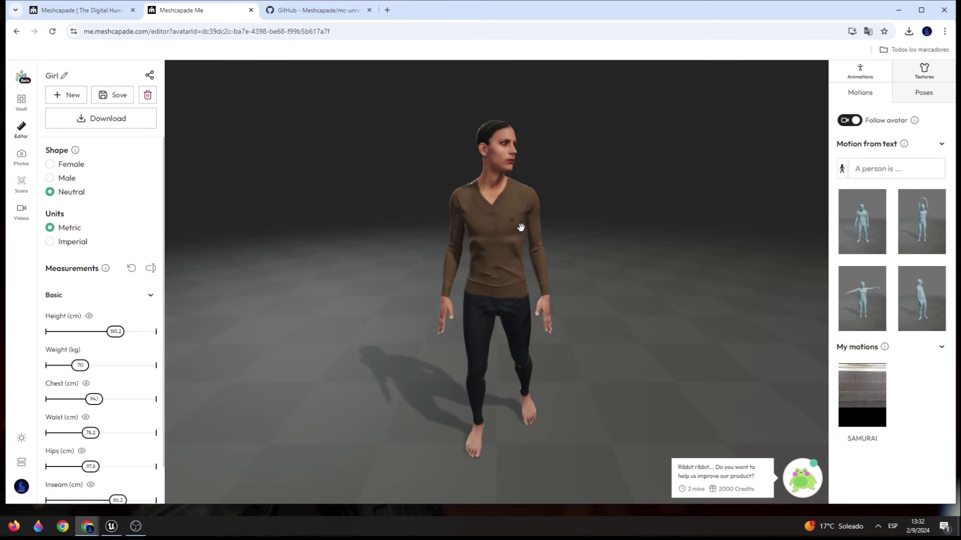
- Reshape the photo avatar to 155 cm height, 110 kg weight and 132 cm chest
{"action": "mouse_move", "coordinate": [524, 258]}
{"action": "left_mouse_down"}
{"action": "mouse_move", "coordinate": [651, 227]}
{"action": "mouse_move", "coordinate": [501, 232]}
{"action": "mouse_move", "coordinate": [376, 253]}
{"action": "mouse_move", "coordinate": [474, 260]}
{"action": "mouse_move", "coordinate": [563, 245]}
{"action": "mouse_move", "coordinate": [575, 229]}
{"action": "mouse_move", "coordinate": [568, 233]}
{"action": "left_mouse_up"}
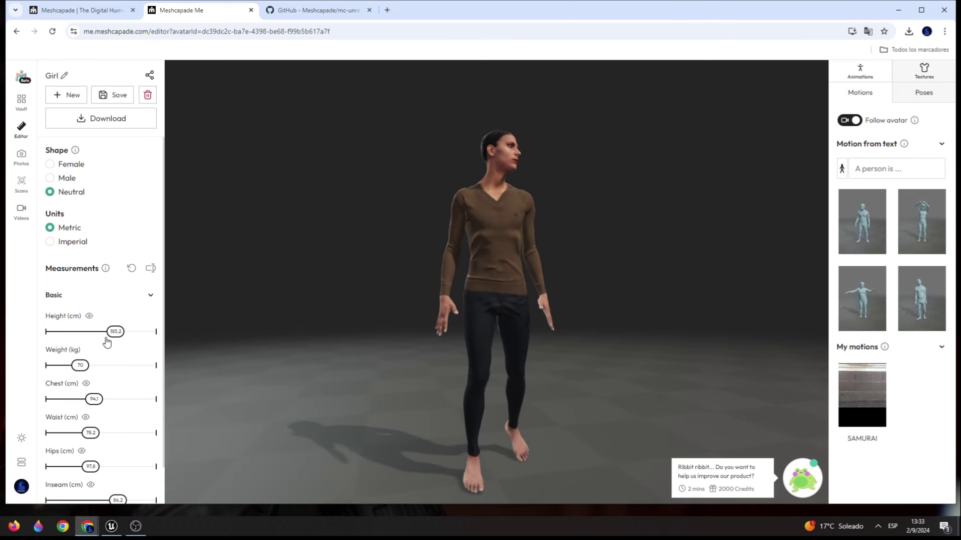
{"action": "left_click_drag", "start_coordinate": [126, 331], "coordinate": [73, 328]}
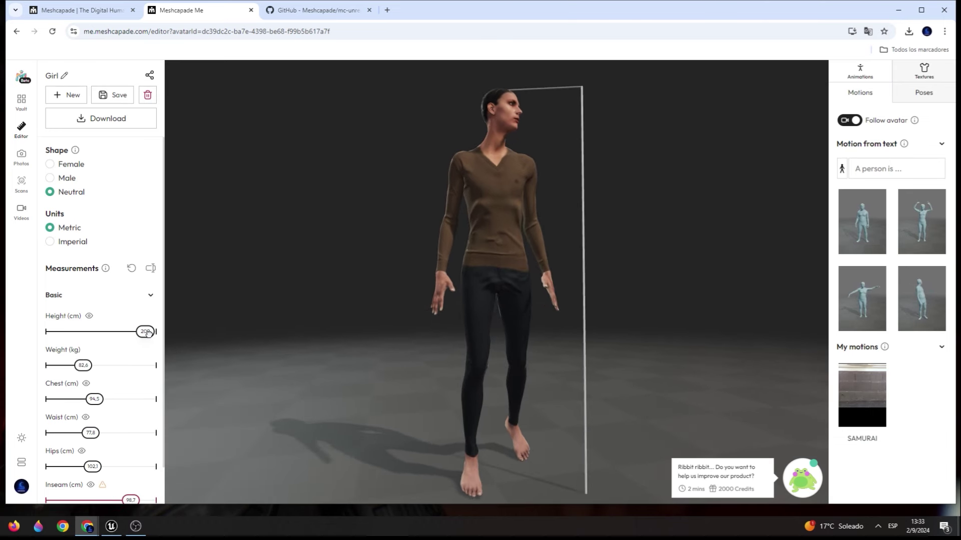
{"action": "left_click_drag", "start_coordinate": [65, 365], "coordinate": [118, 365]}
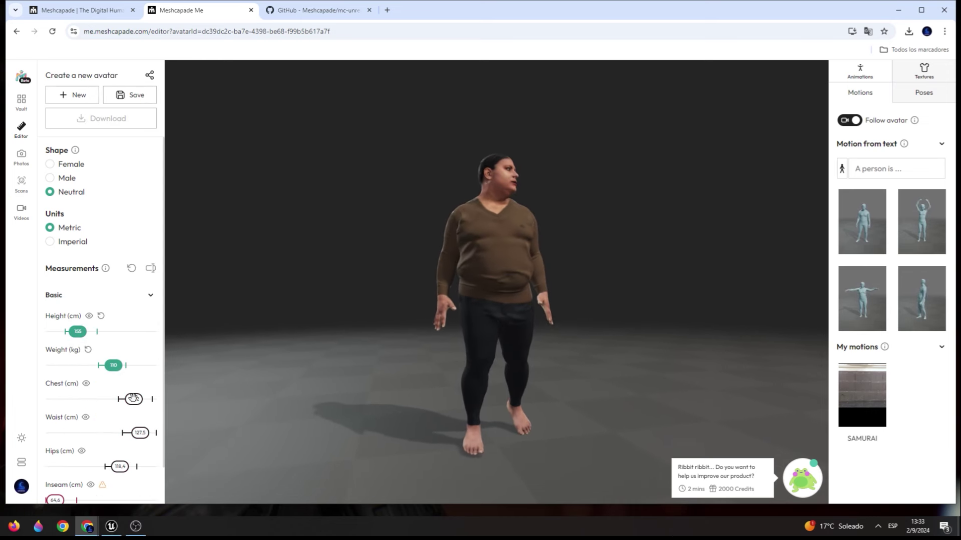
{"action": "left_click_drag", "start_coordinate": [117, 399], "coordinate": [148, 395]}
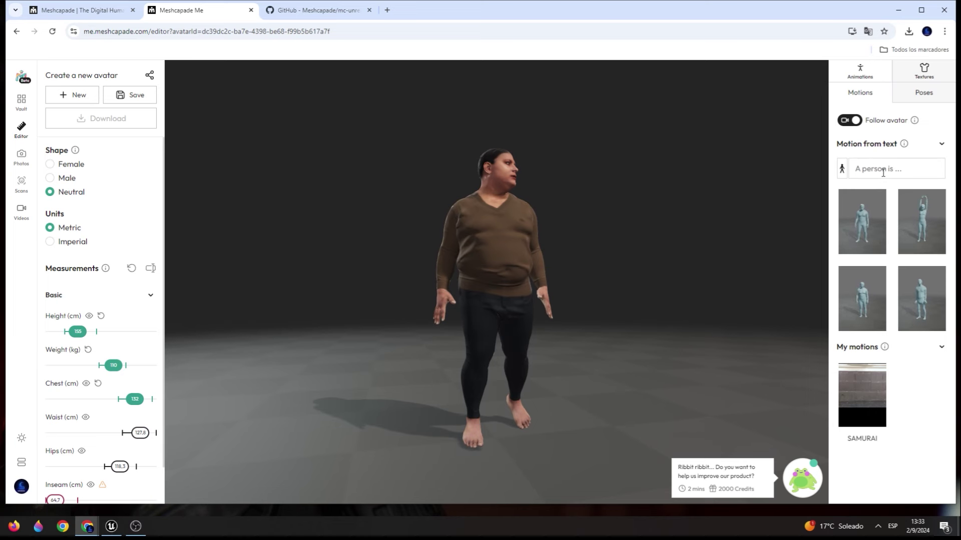
- Generate a running-and-jumping motion from a text prompt and apply the second result
{"action": "left_click", "coordinate": [888, 167]}
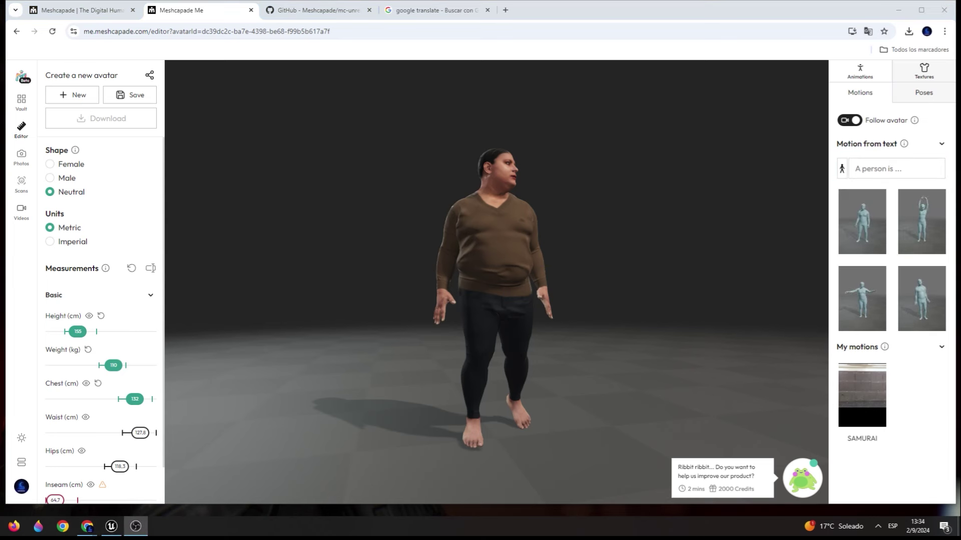
{"action": "left_click", "coordinate": [882, 169]}
{"action": "type", "text": "person running and jump"}
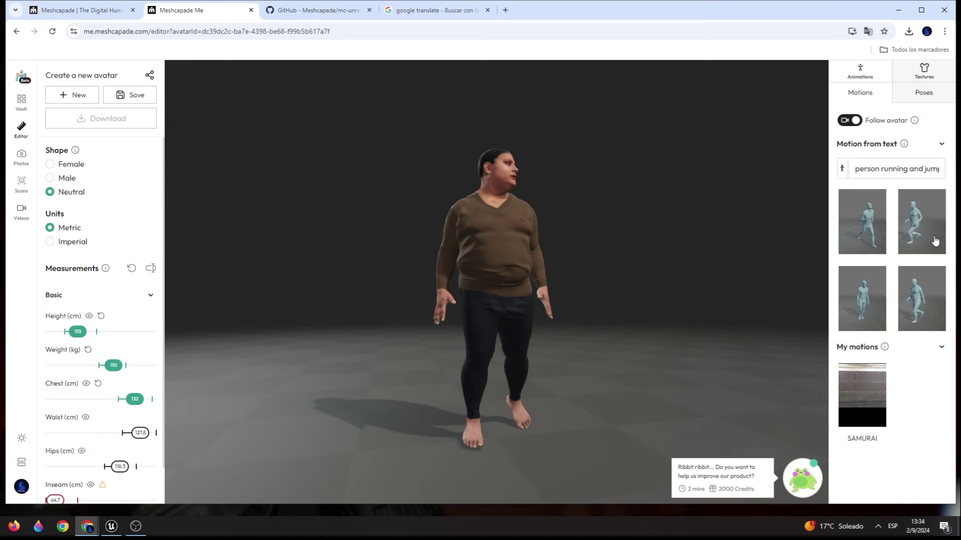
{"action": "left_click", "coordinate": [915, 230]}
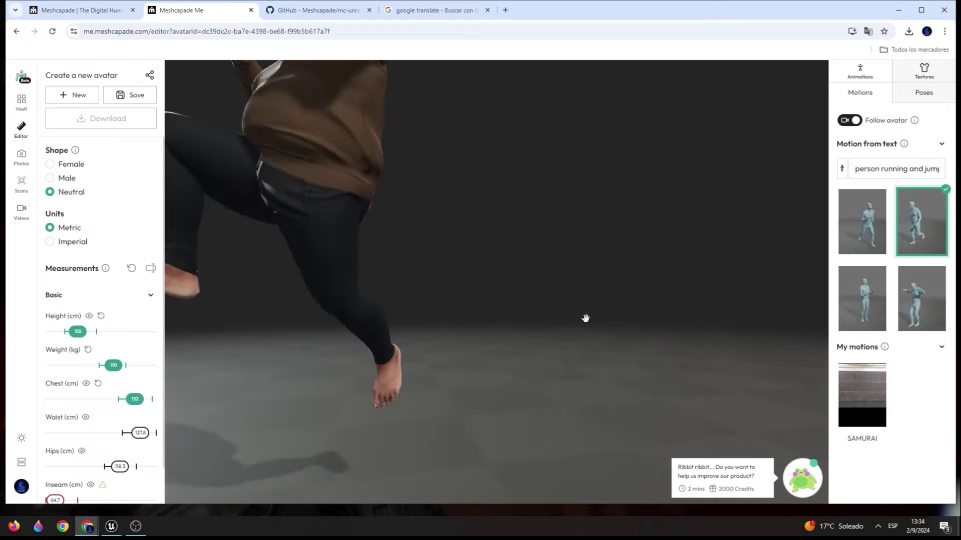
- Toggle Follow avatar off and back on, then switch to the first generated motion
{"action": "left_click", "coordinate": [843, 121]}
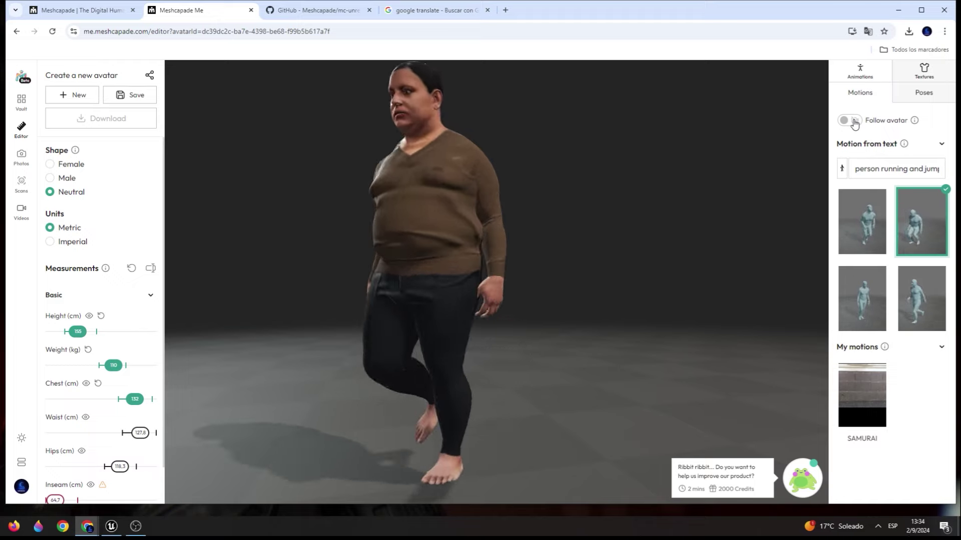
{"action": "left_click", "coordinate": [854, 122]}
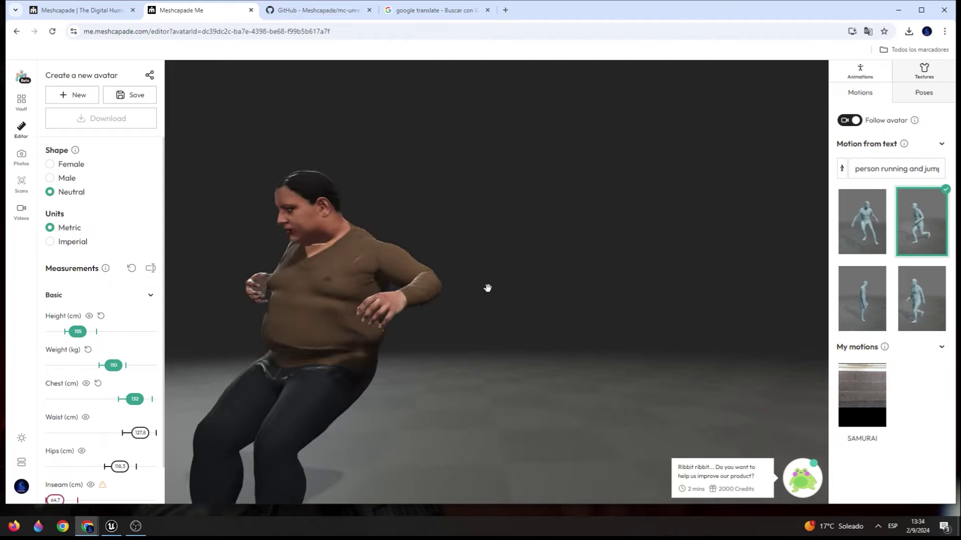
{"action": "left_click", "coordinate": [871, 225]}
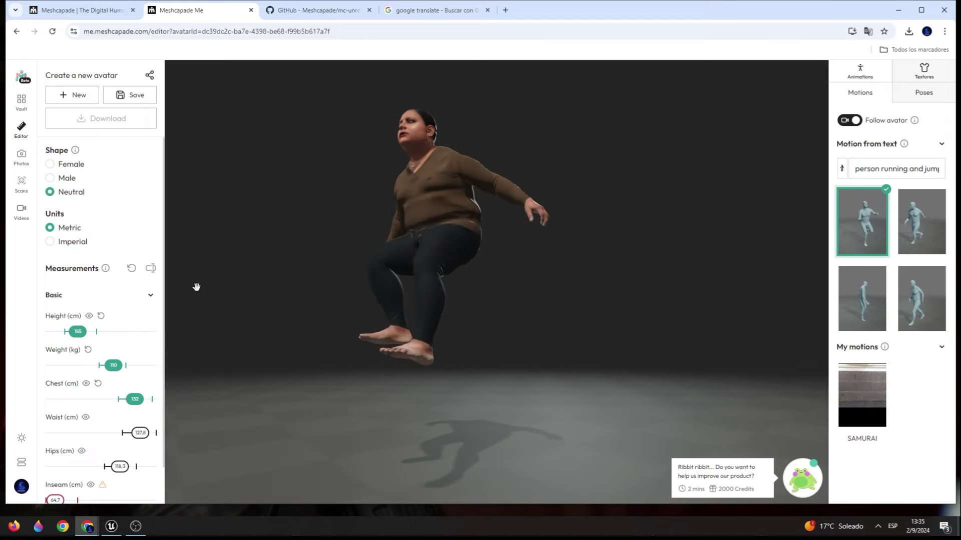
- Upload the sword-fighting MP4 and create a Male-shape avatar named 'samurai_2' from it
{"action": "left_click", "coordinate": [27, 217]}
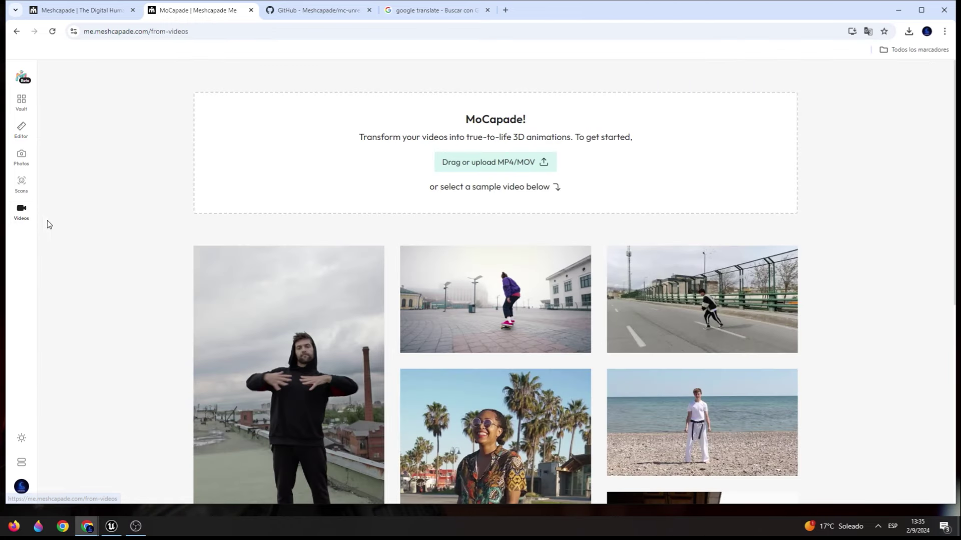
{"action": "left_click", "coordinate": [495, 163]}
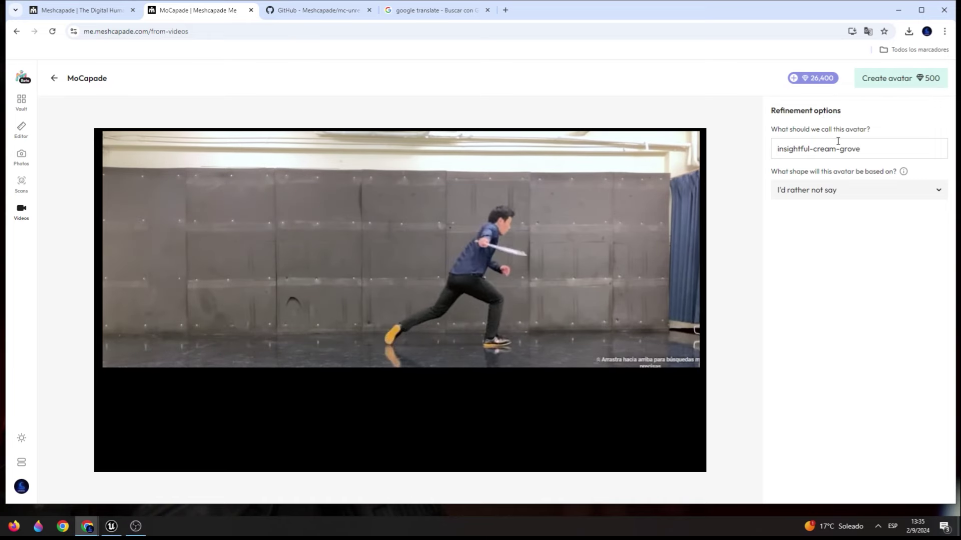
{"action": "left_click", "coordinate": [828, 192]}
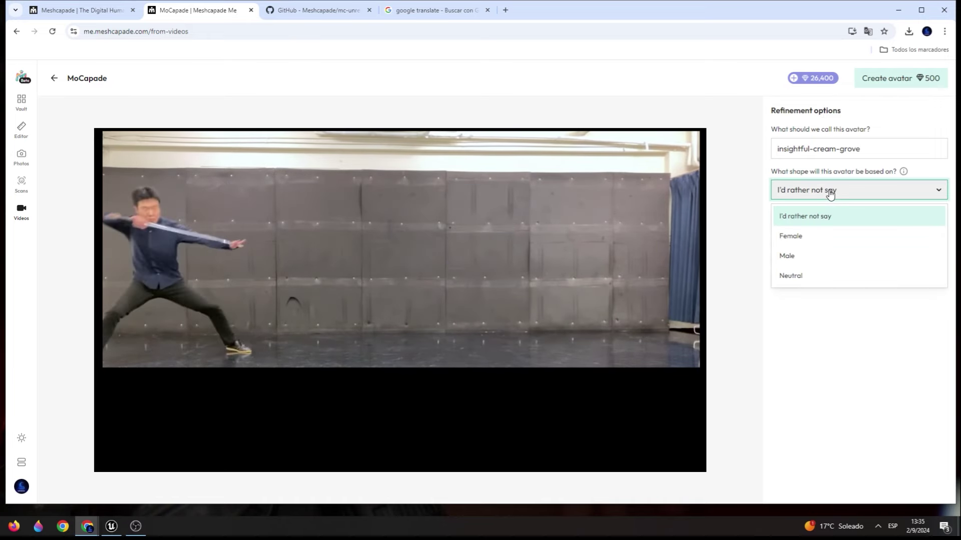
{"action": "left_click", "coordinate": [787, 257]}
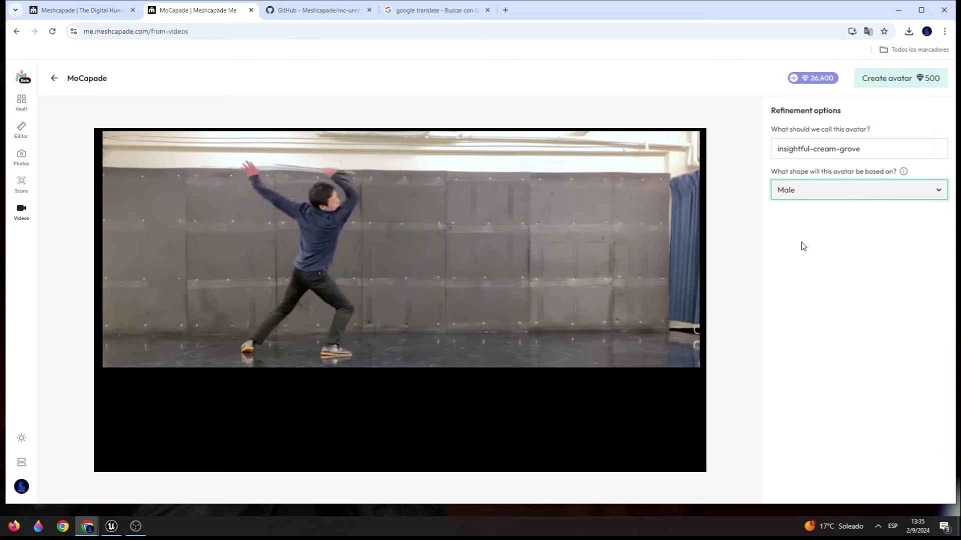
{"action": "triple_click", "coordinate": [874, 149]}
{"action": "type", "text": "samurai_2"}
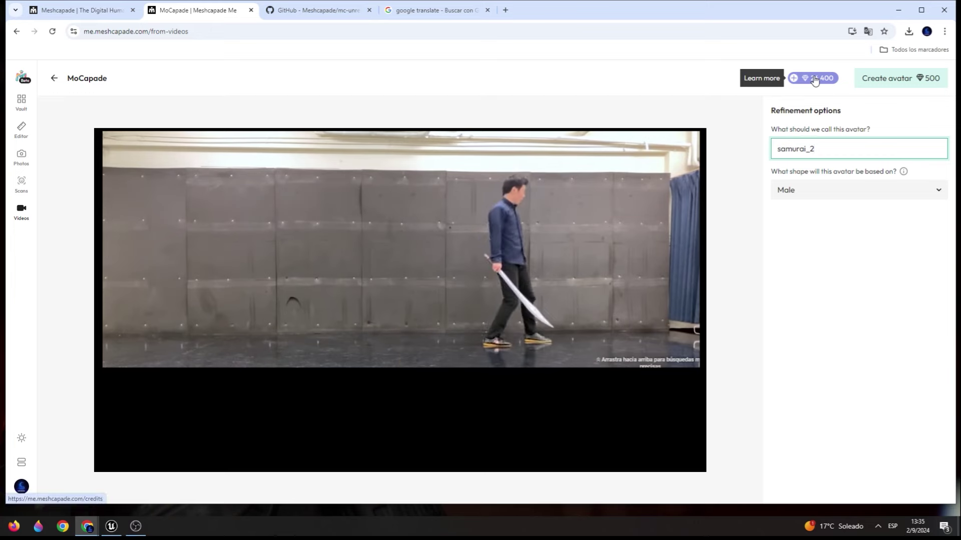
{"action": "left_click", "coordinate": [904, 86]}
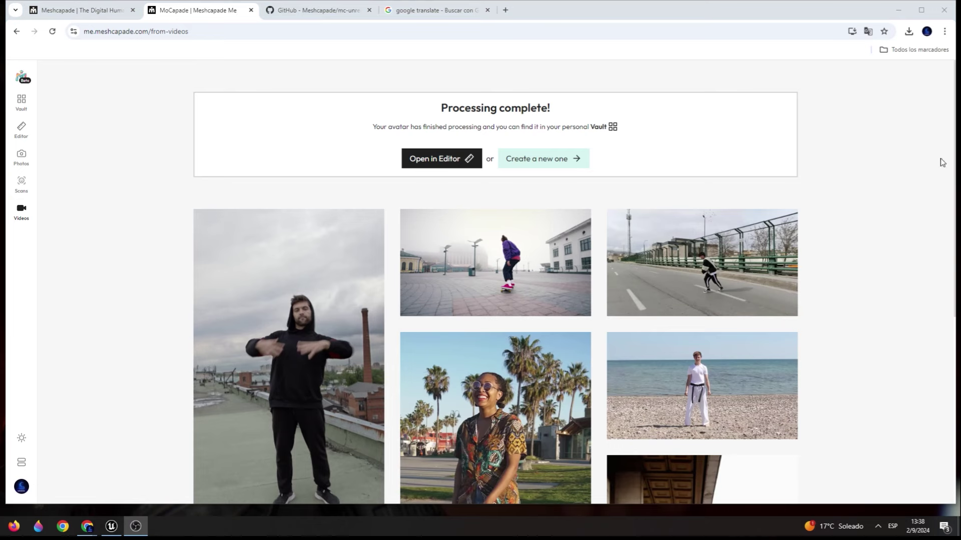
- Open the samurai_2 avatar in the editor from the Processing complete banner
{"action": "left_click", "coordinate": [449, 159]}
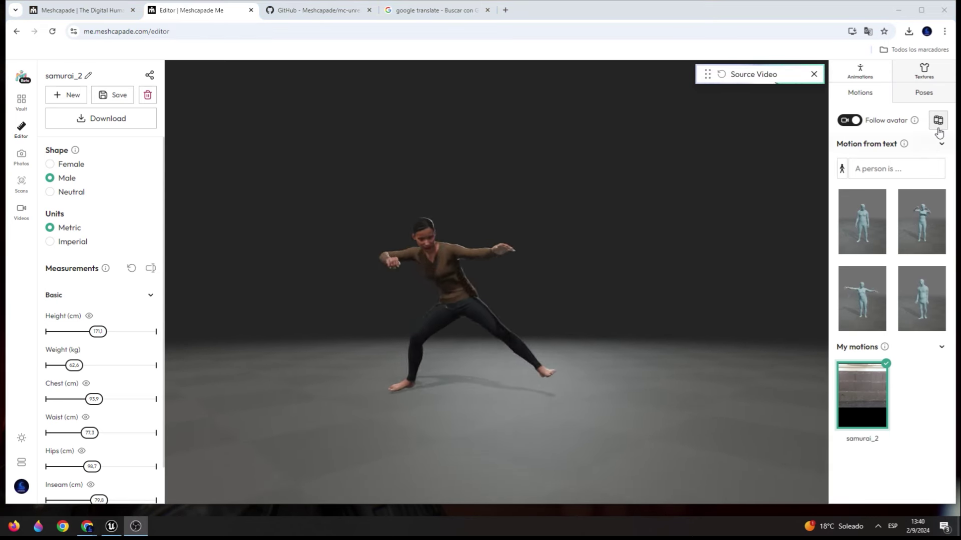
- Compare the samurai_2 motion with its source video preview, enlarging it, then close the preview
{"action": "left_click", "coordinate": [938, 122]}
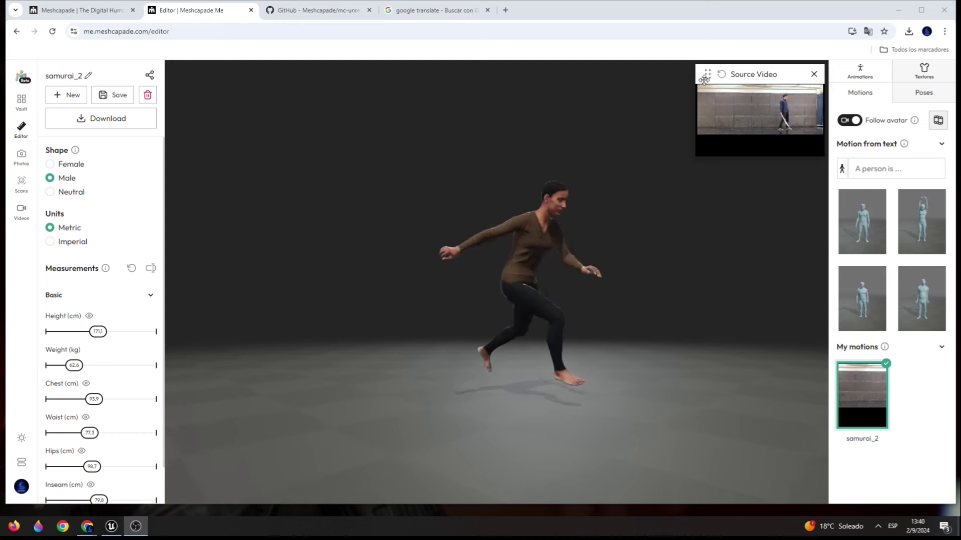
{"action": "left_click_drag", "start_coordinate": [704, 80], "coordinate": [641, 75]}
{"action": "left_click", "coordinate": [816, 71]}
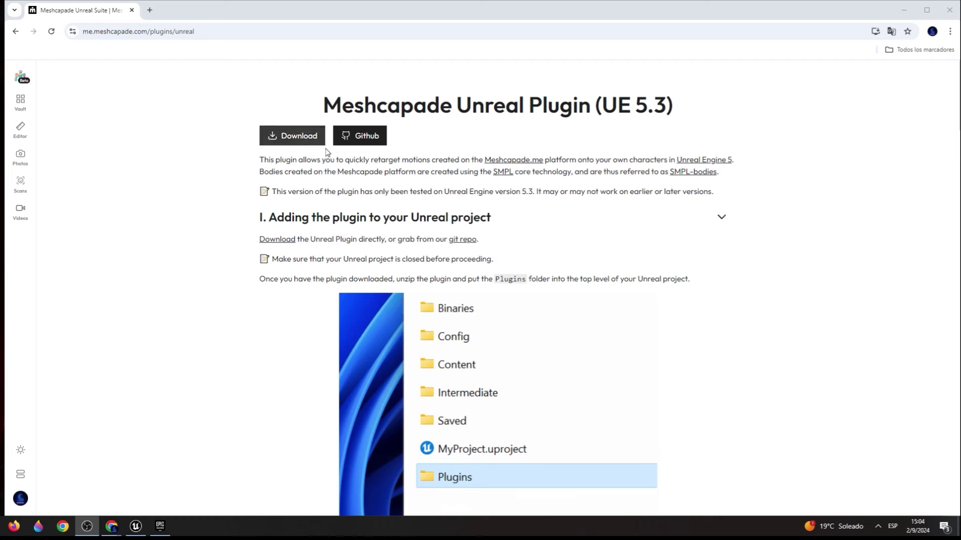
- Scroll the plugin page down to the 'Adding the plugin to your Unreal project' section
{"action": "scroll", "coordinate": [462, 236], "scroll_direction": "down", "scroll_amount": 3}
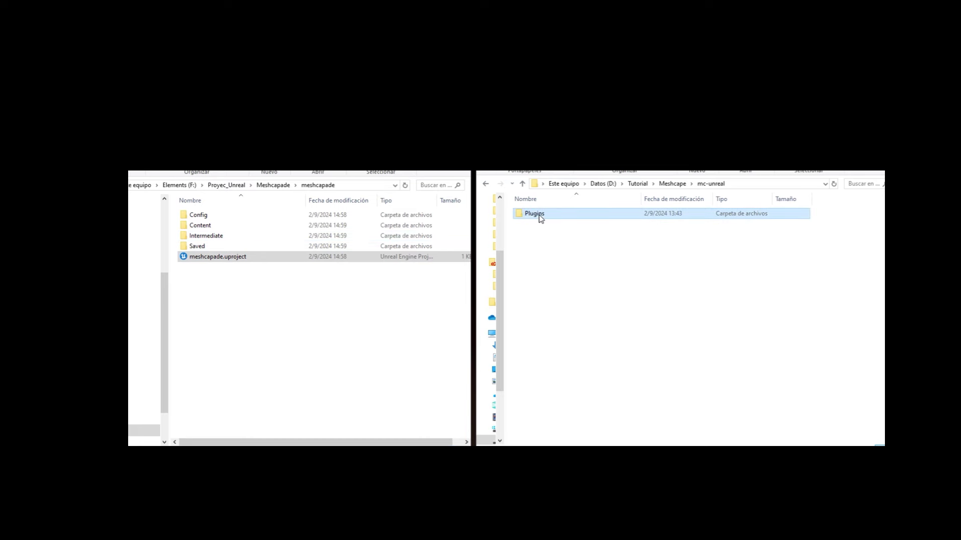
- Copy the Plugins folder from mc-unreal into the meshcapade project folder
{"action": "left_click_drag", "start_coordinate": [540, 219], "coordinate": [243, 310]}
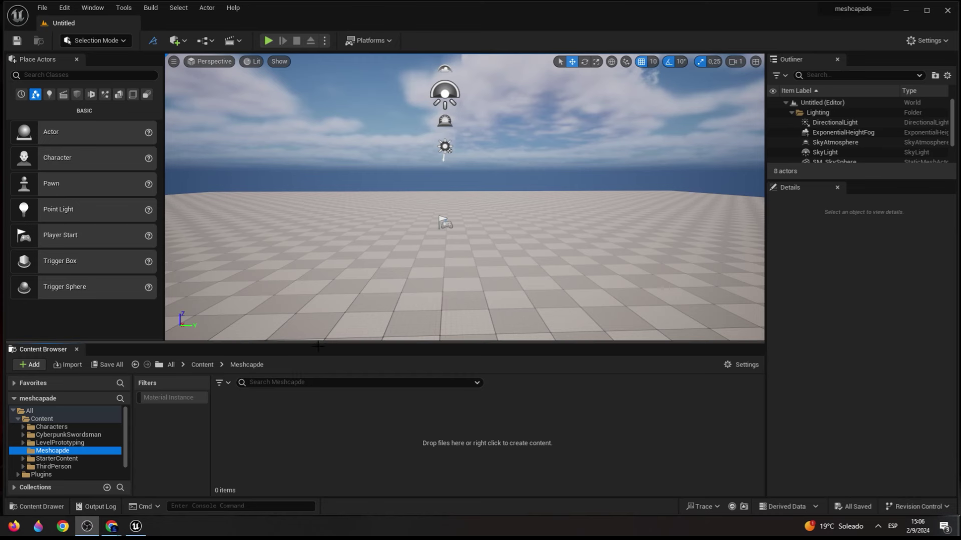
- Start an import into /Game/Meshcapde from the Content Browser, choosing samurai_2.fbx
{"action": "left_click", "coordinate": [729, 365]}
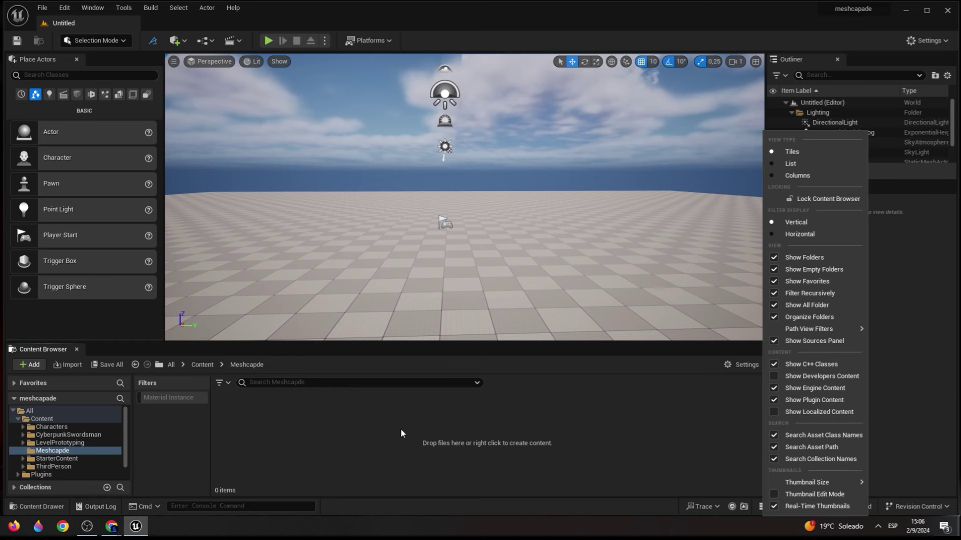
{"action": "left_click", "coordinate": [346, 440]}
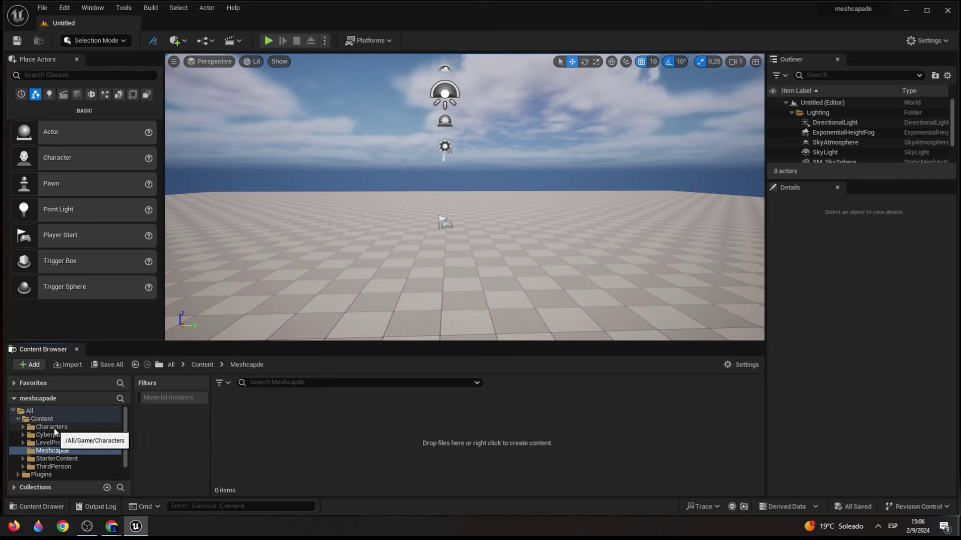
{"action": "right_click", "coordinate": [269, 417]}
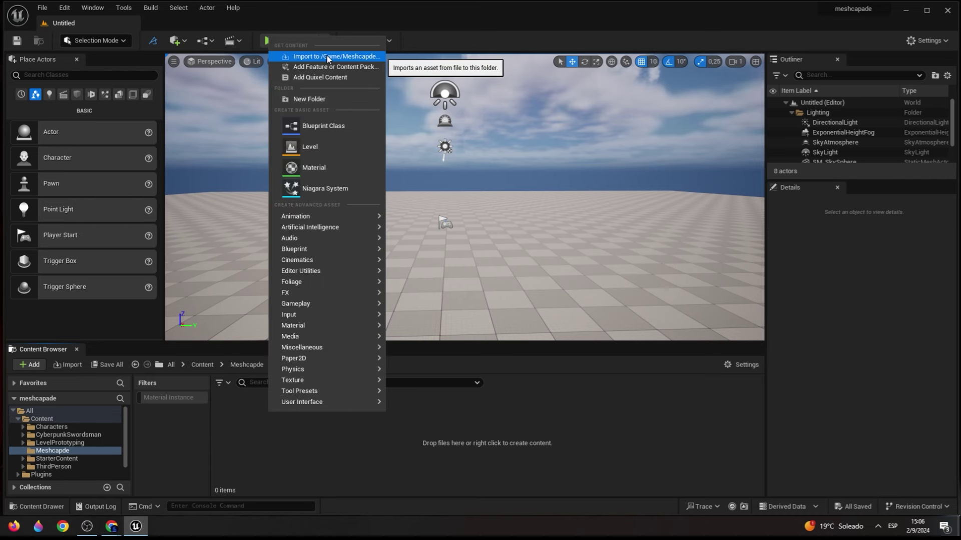
{"action": "left_click", "coordinate": [328, 57]}
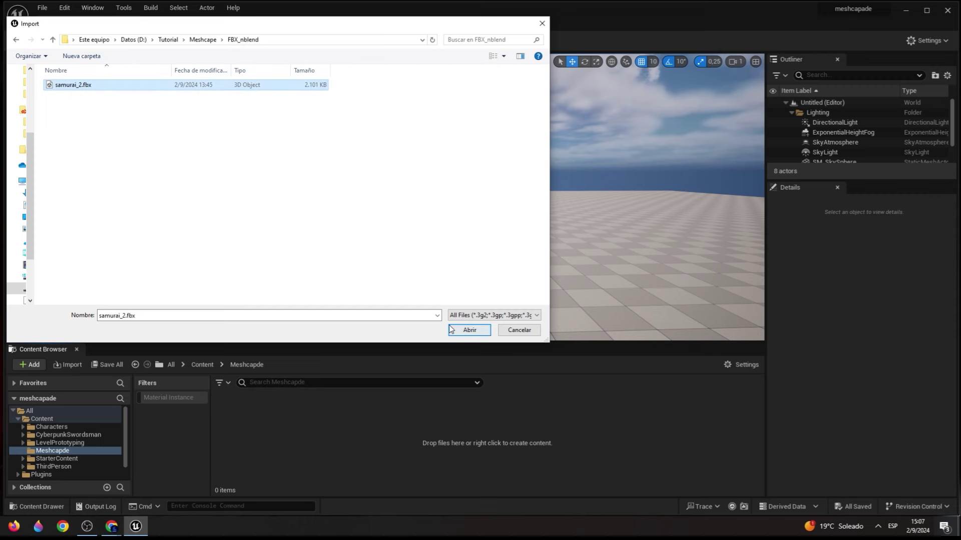
- Import samurai_2.fbx using the SK_MeshcapadeBody skeleton with Use T0 As Ref Pose checked
{"action": "left_click", "coordinate": [469, 331]}
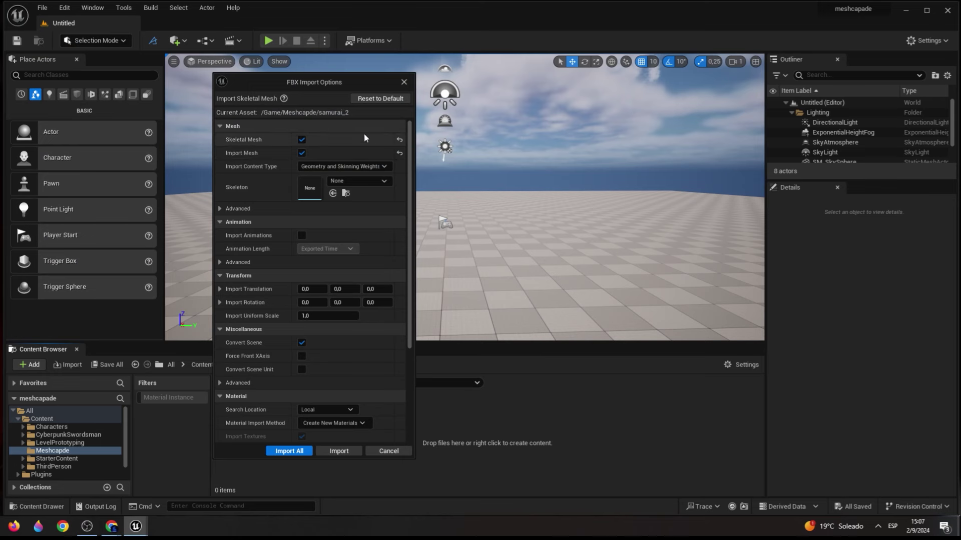
{"action": "left_click", "coordinate": [221, 209]}
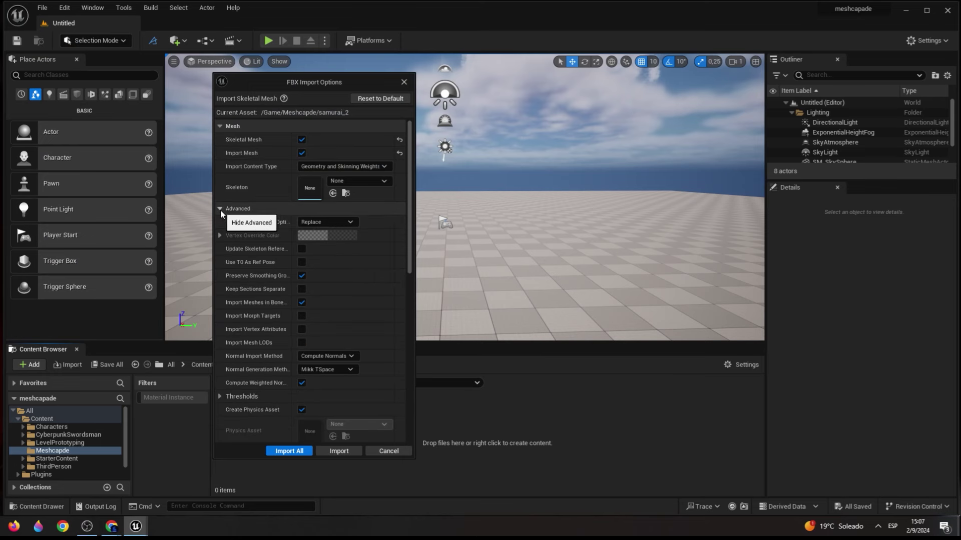
{"action": "left_click", "coordinate": [302, 263]}
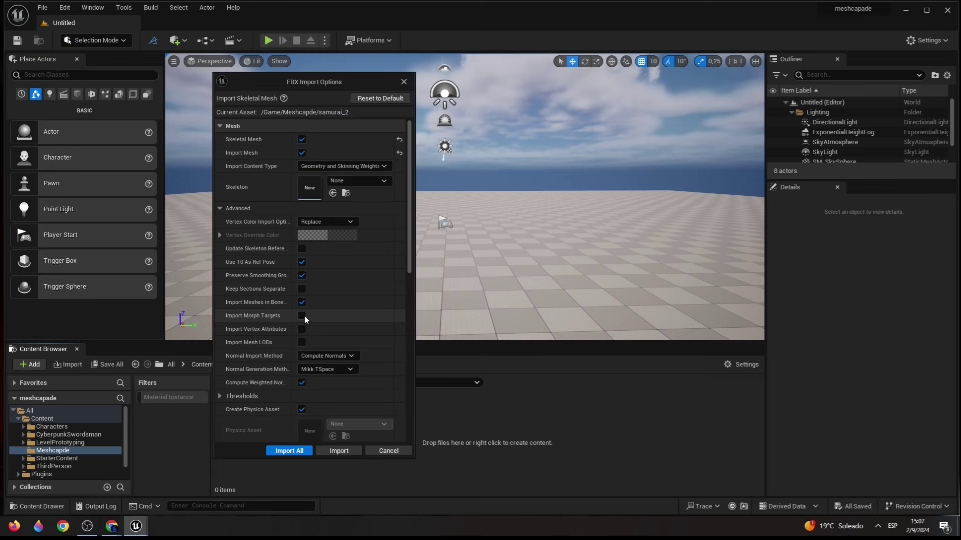
{"action": "left_click", "coordinate": [371, 182]}
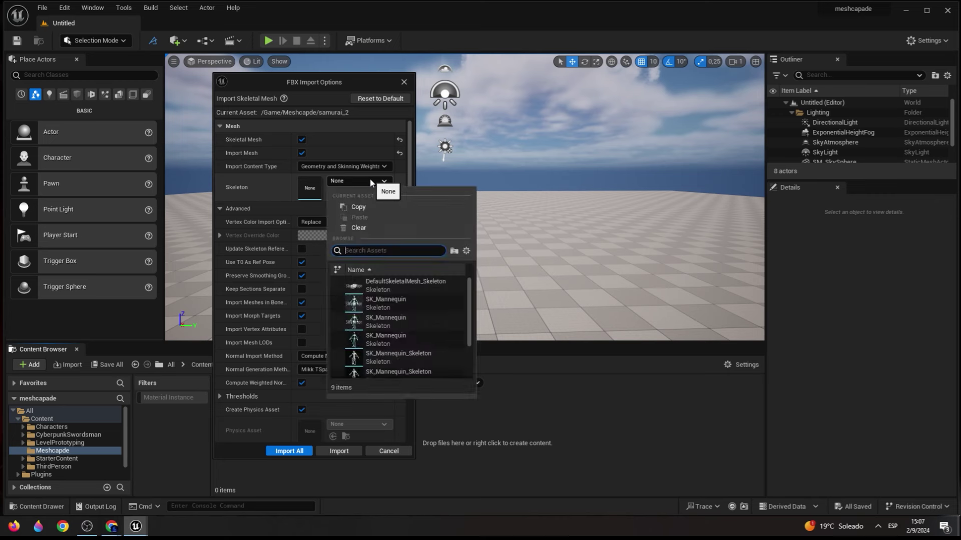
{"action": "left_click_drag", "start_coordinate": [467, 332], "coordinate": [465, 361]}
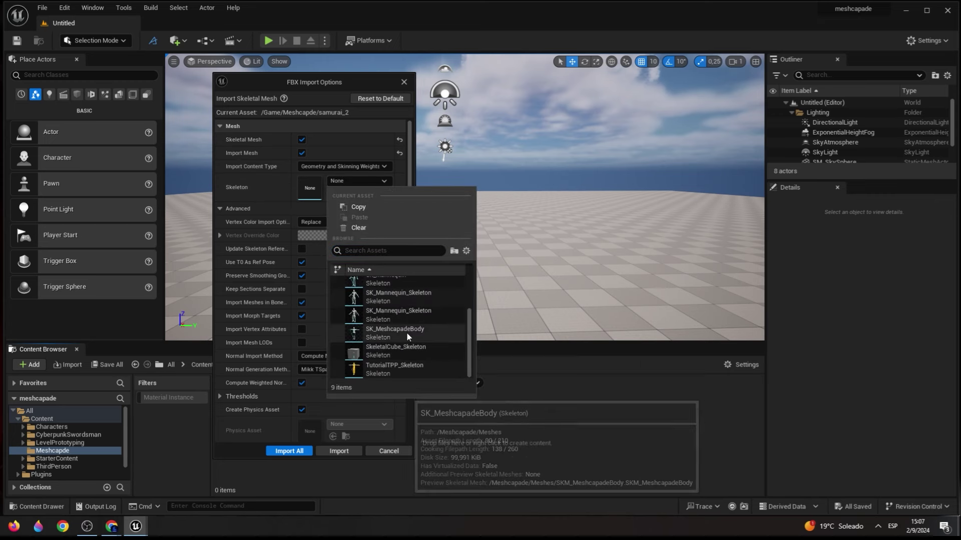
{"action": "left_click", "coordinate": [391, 334]}
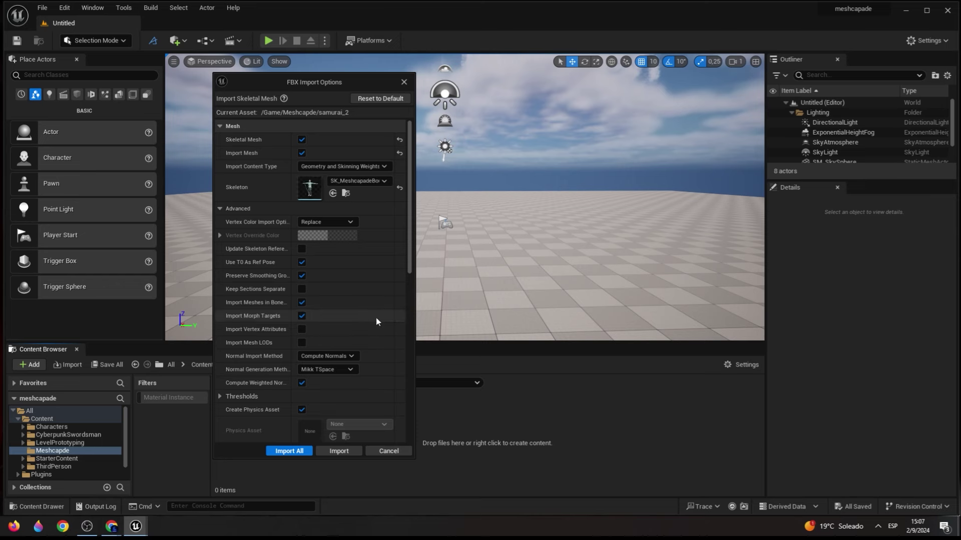
{"action": "left_click_drag", "start_coordinate": [410, 254], "coordinate": [413, 347]}
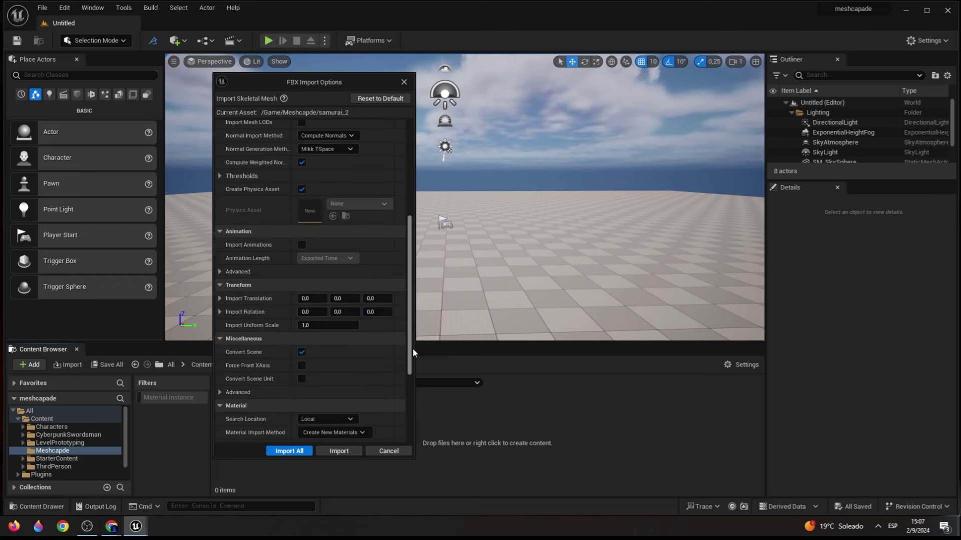
- Set the animation length to Animated Time and enable Use Default Sample Rate
{"action": "left_click", "coordinate": [228, 273]}
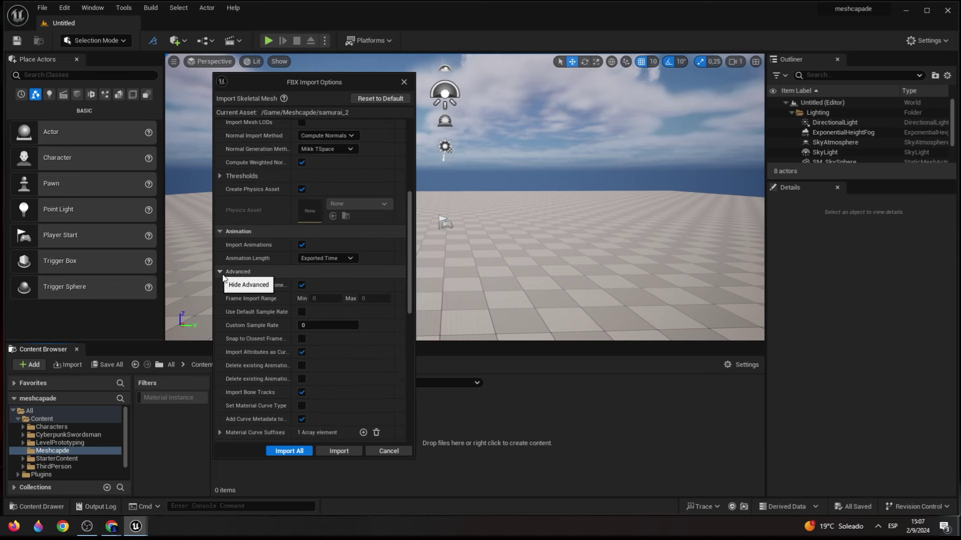
{"action": "left_click", "coordinate": [341, 259]}
{"action": "left_click", "coordinate": [333, 277]}
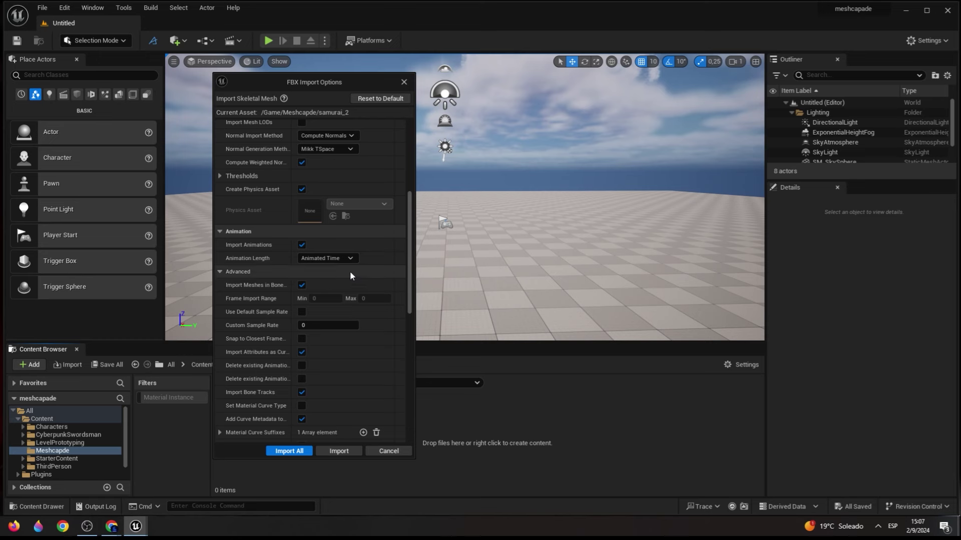
{"action": "scroll", "coordinate": [341, 302], "scroll_direction": "down", "scroll_amount": 1}
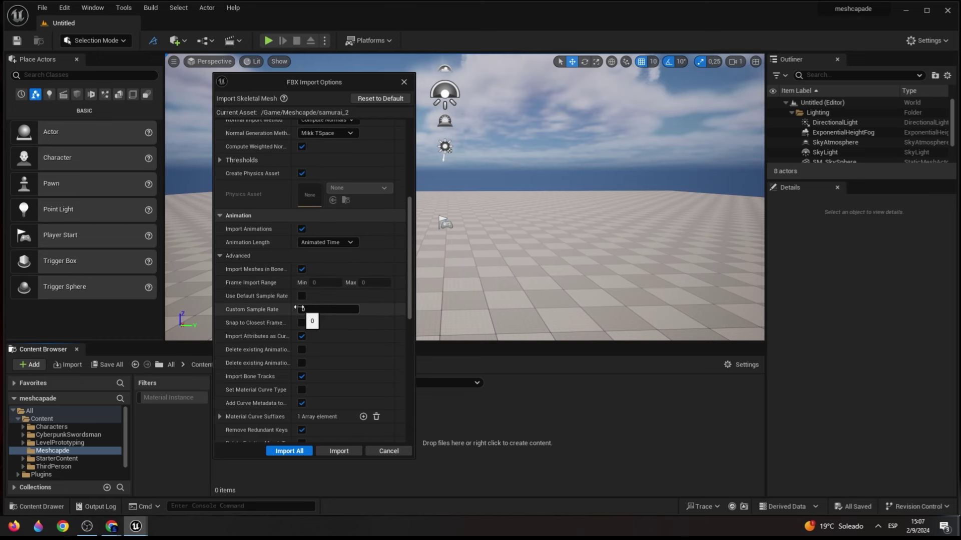
{"action": "left_click", "coordinate": [301, 296]}
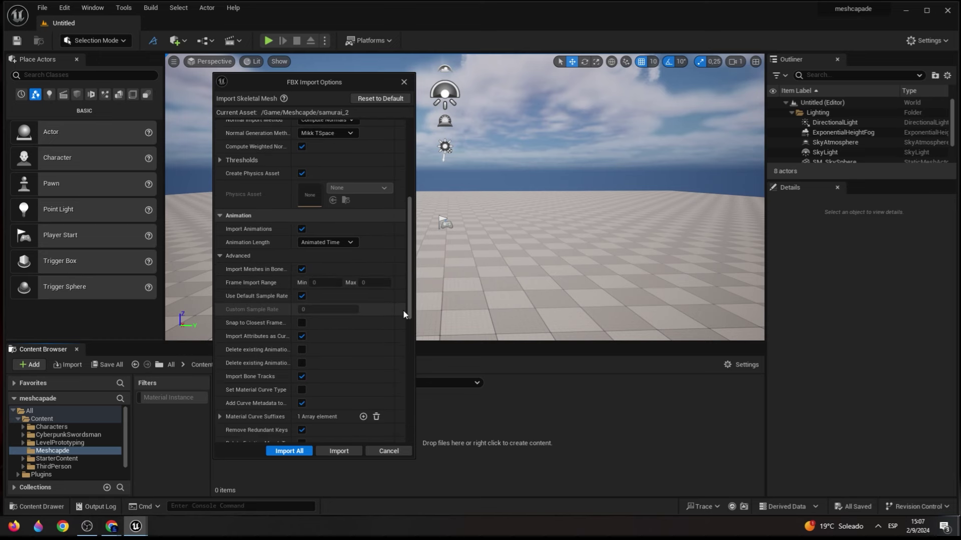
{"action": "left_click_drag", "start_coordinate": [409, 312], "coordinate": [409, 429]}
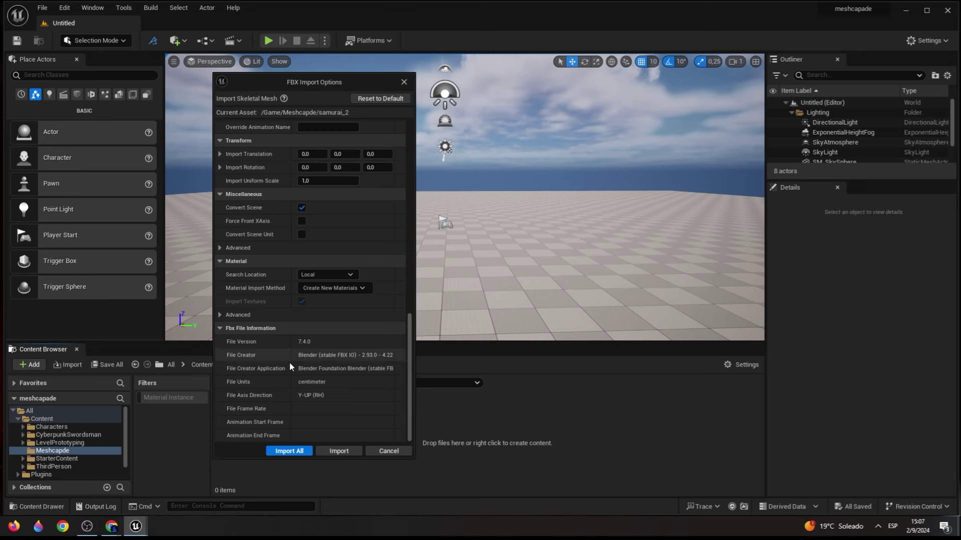
- Import All for samurai_2, then preview samurai_2_Anim in the Animation editor and close it
{"action": "left_click", "coordinate": [289, 450]}
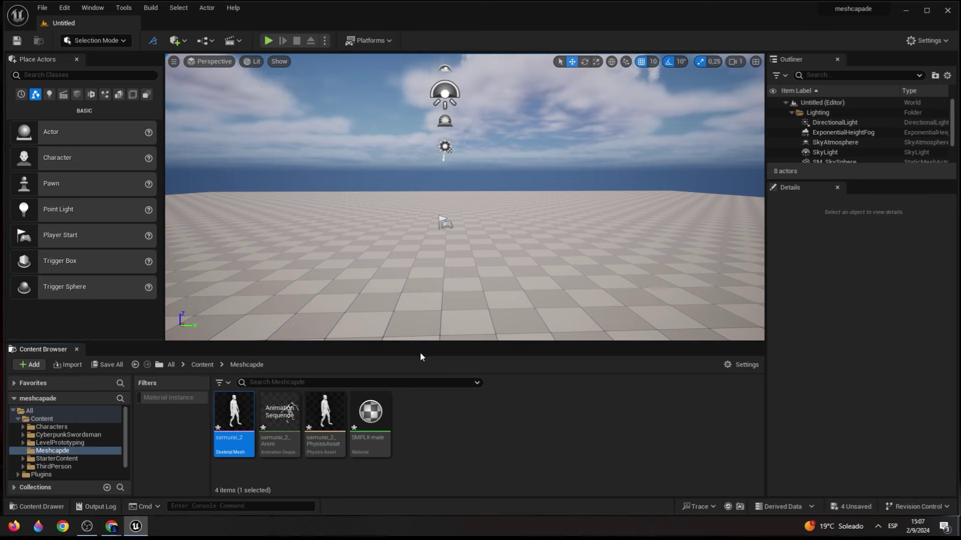
{"action": "left_click", "coordinate": [284, 424]}
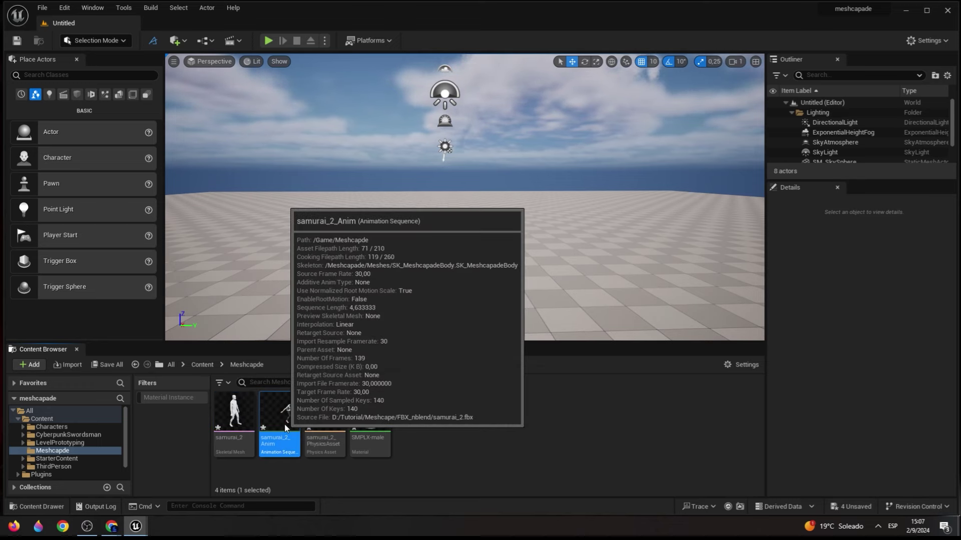
{"action": "double_click", "coordinate": [286, 427]}
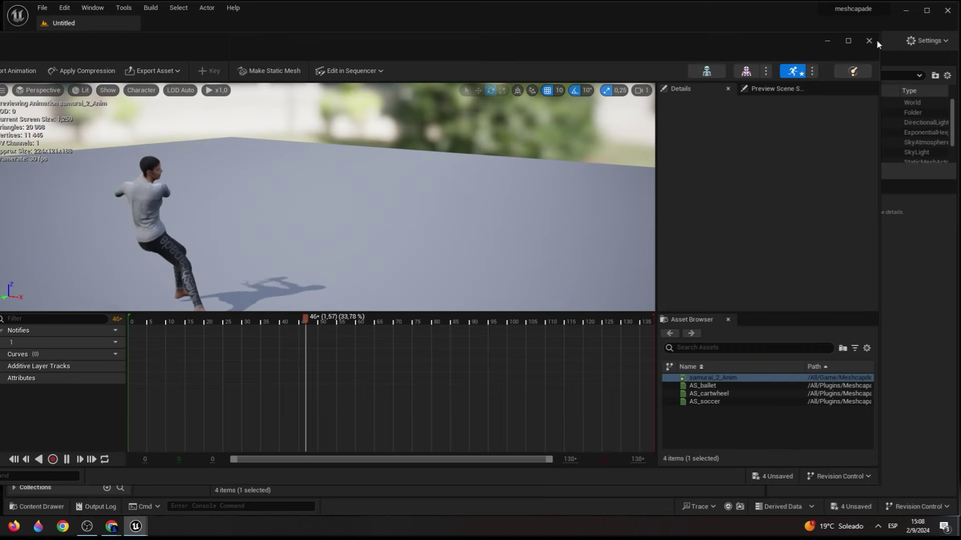
{"action": "left_click", "coordinate": [869, 42]}
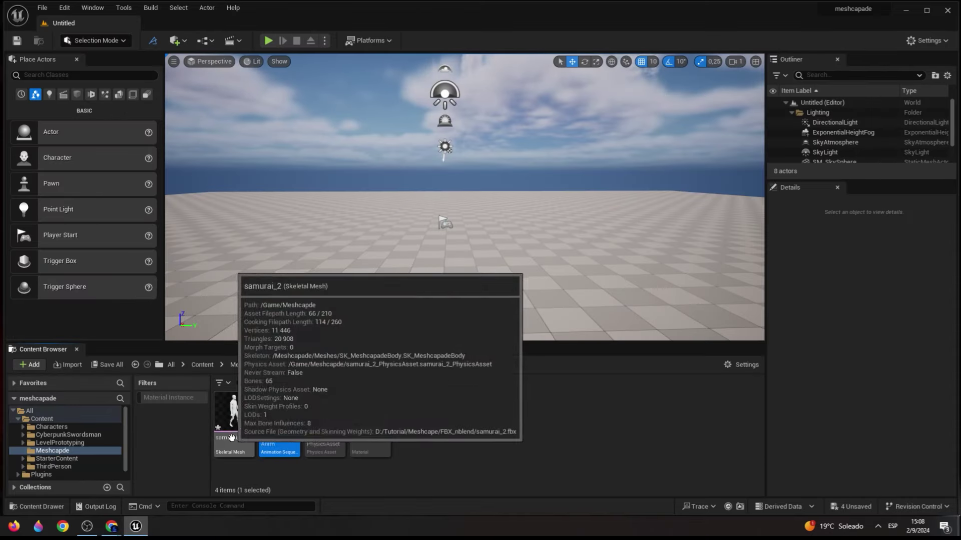
- Drop samurai_2 into the viewport, frame it, and save a new level sequence seq_test in /Game/seq
{"action": "left_click_drag", "start_coordinate": [242, 416], "coordinate": [395, 268]}
{"action": "key", "text": "f"}
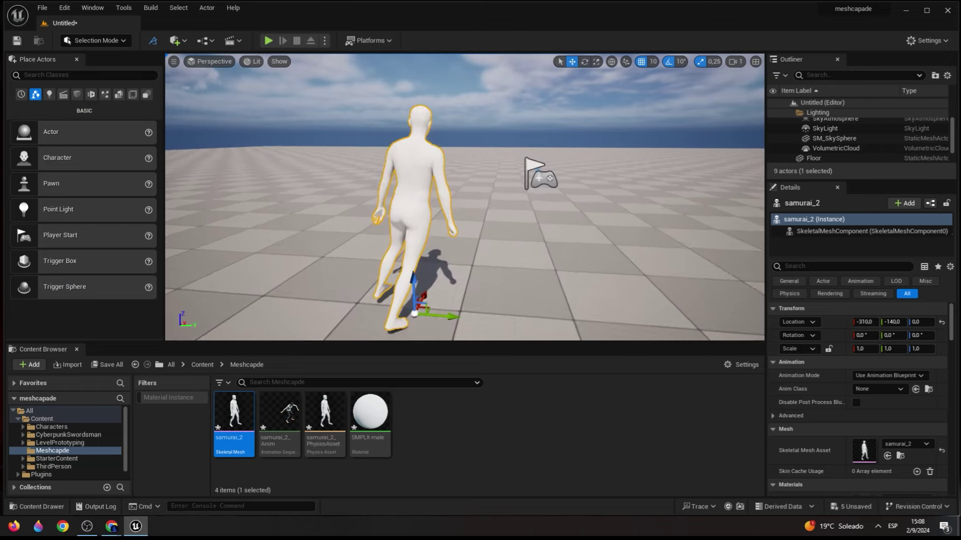
{"action": "left_click", "coordinate": [229, 40]}
{"action": "left_click", "coordinate": [259, 68]}
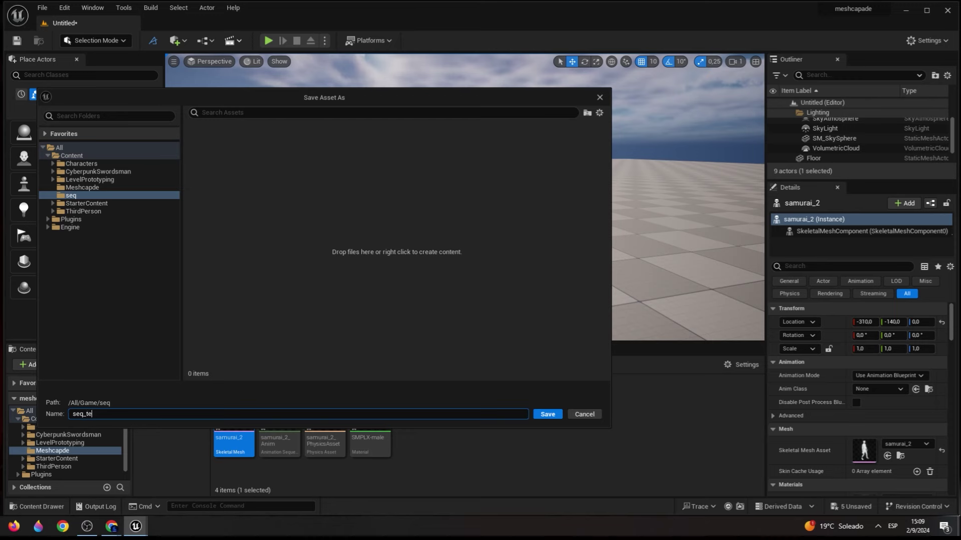
{"action": "key", "text": "Return"}
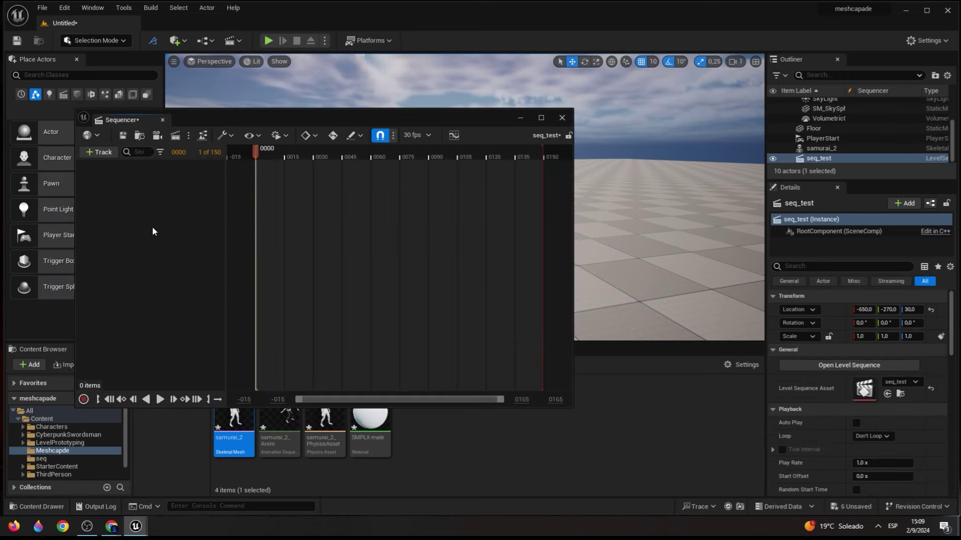
- Dock the Sequencer and add the samurai_2 actor to seq_test as a track
{"action": "mouse_move", "coordinate": [127, 120]}
{"action": "left_mouse_down"}
{"action": "mouse_move", "coordinate": [74, 349]}
{"action": "mouse_move", "coordinate": [108, 351]}
{"action": "left_mouse_up"}
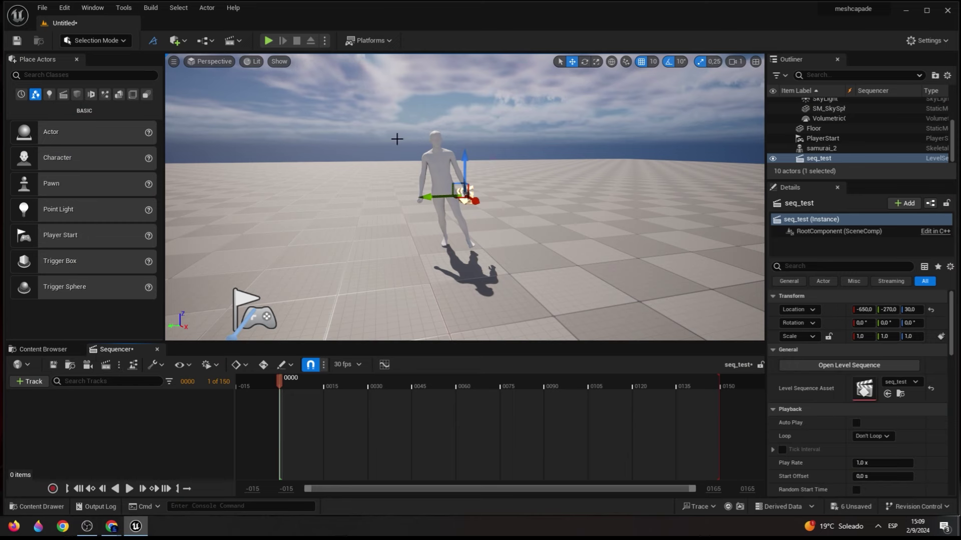
{"action": "left_click", "coordinate": [431, 165]}
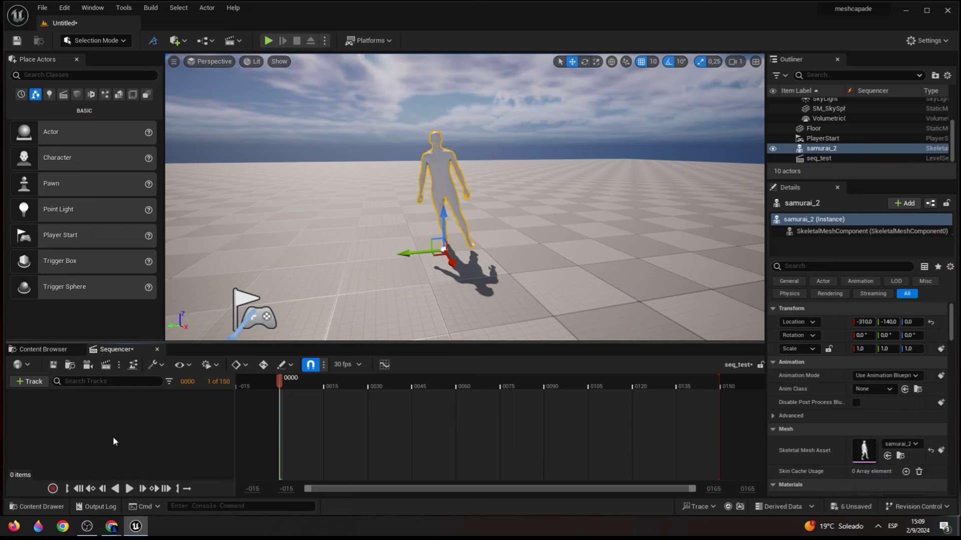
{"action": "left_click", "coordinate": [30, 381]}
{"action": "mouse_move", "coordinate": [88, 218]}
{"action": "left_click", "coordinate": [205, 222]}
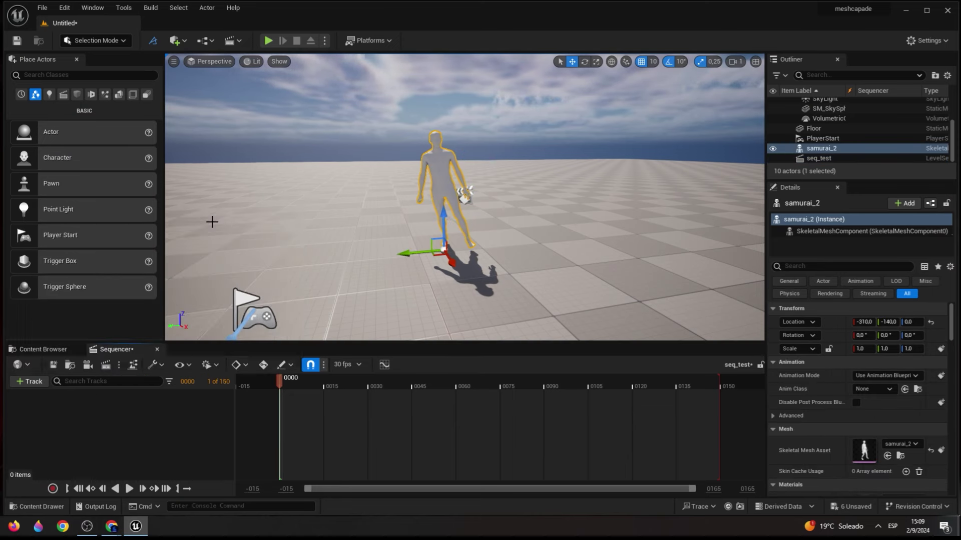
- Put samurai_2_Anim on samurai_2's animation track and scrub through it to preview
{"action": "left_click", "coordinate": [224, 408]}
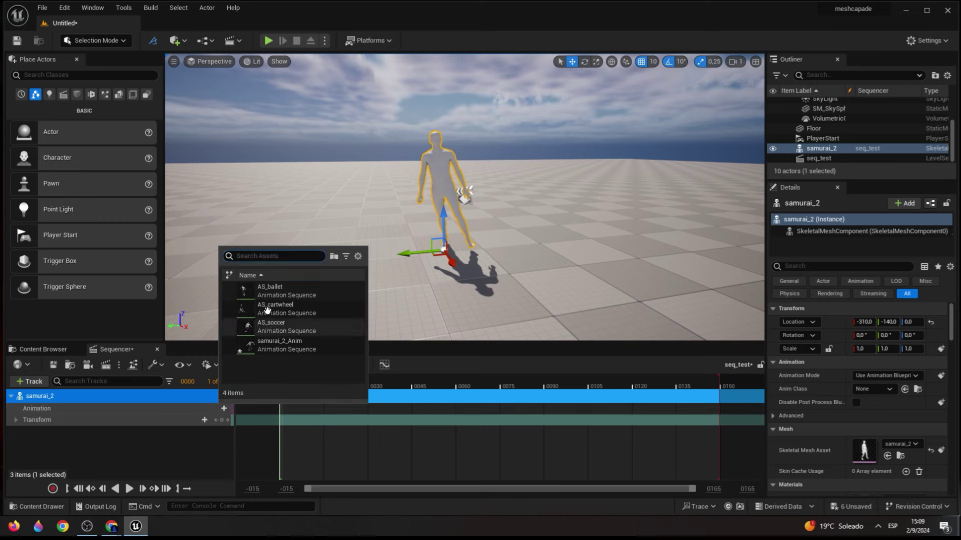
{"action": "left_click", "coordinate": [297, 342]}
{"action": "left_click_drag", "start_coordinate": [280, 380], "coordinate": [506, 394]}
{"action": "right_click_drag", "start_coordinate": [465, 198], "coordinate": [460, 206]}
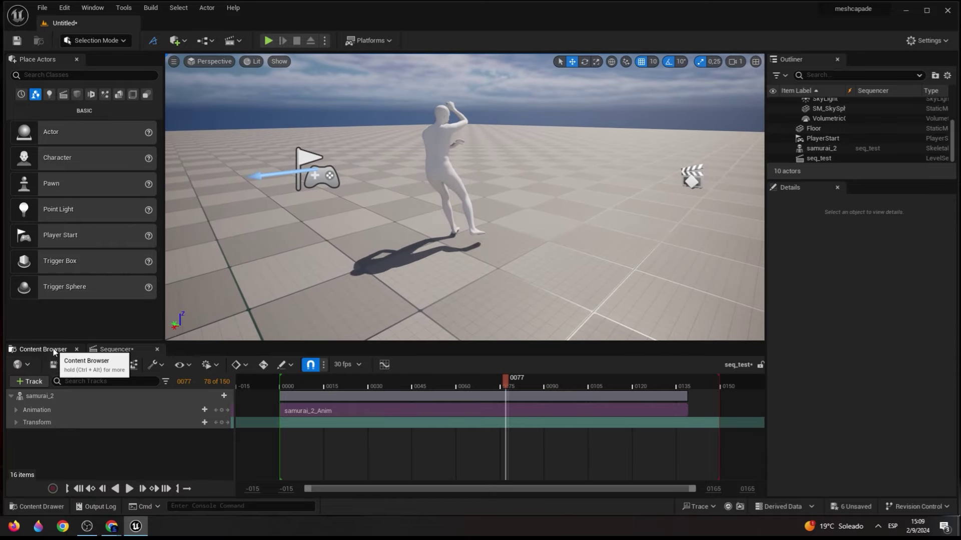
{"action": "left_click", "coordinate": [43, 349]}
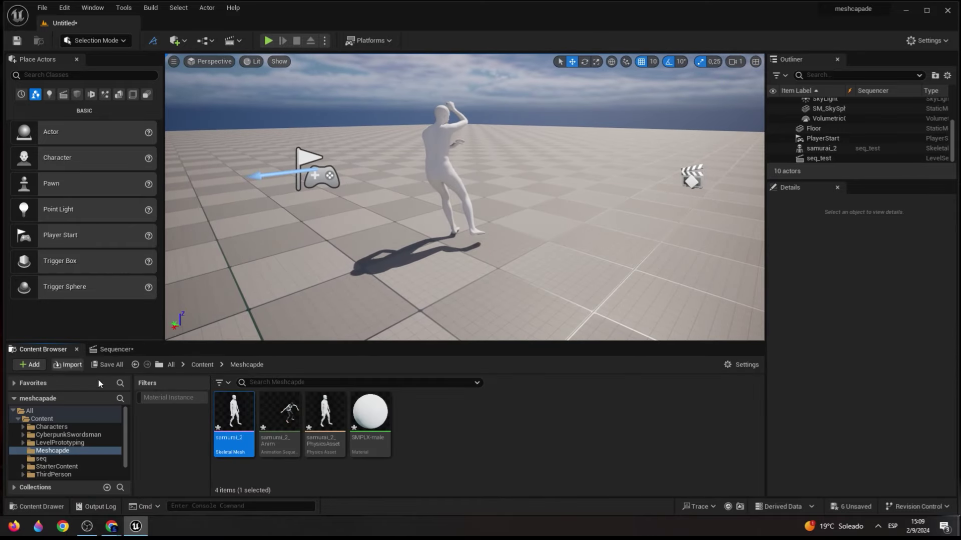
- Drag SKM_CyberpunkSwordsman from CyberpunkSwordsman > Mesh into the level at -300, -40, 0
{"action": "left_click", "coordinate": [24, 435]}
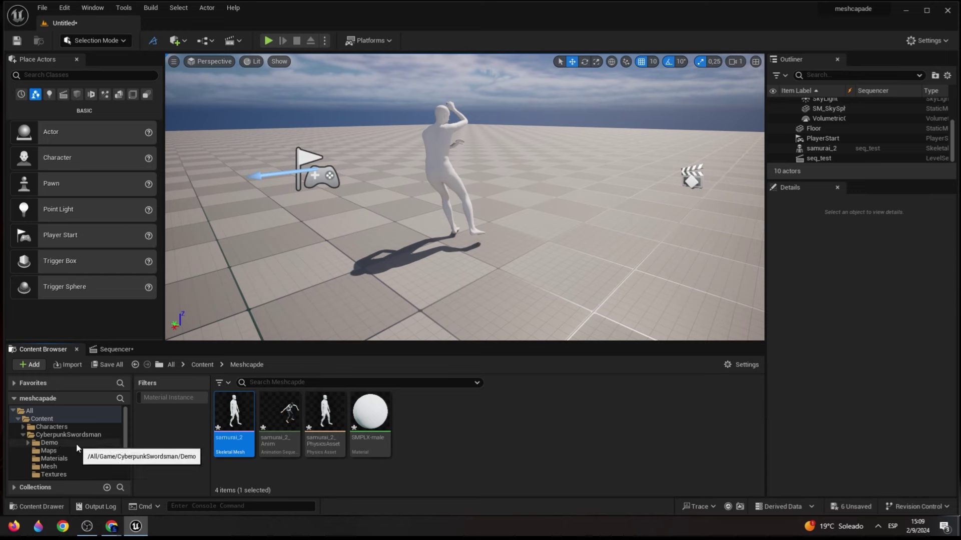
{"action": "scroll", "coordinate": [78, 447], "scroll_direction": "down", "scroll_amount": 2}
{"action": "left_click", "coordinate": [48, 434]}
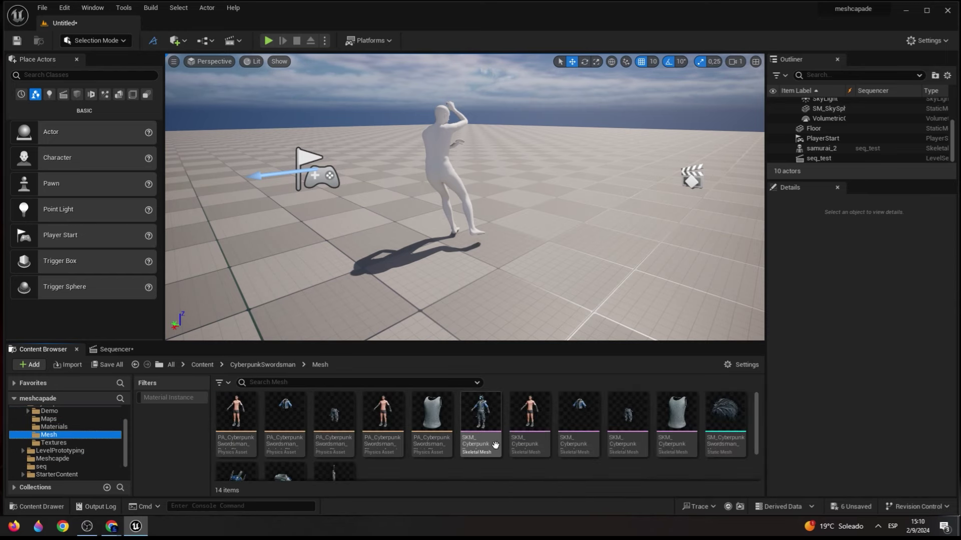
{"action": "left_click_drag", "start_coordinate": [495, 445], "coordinate": [594, 210]}
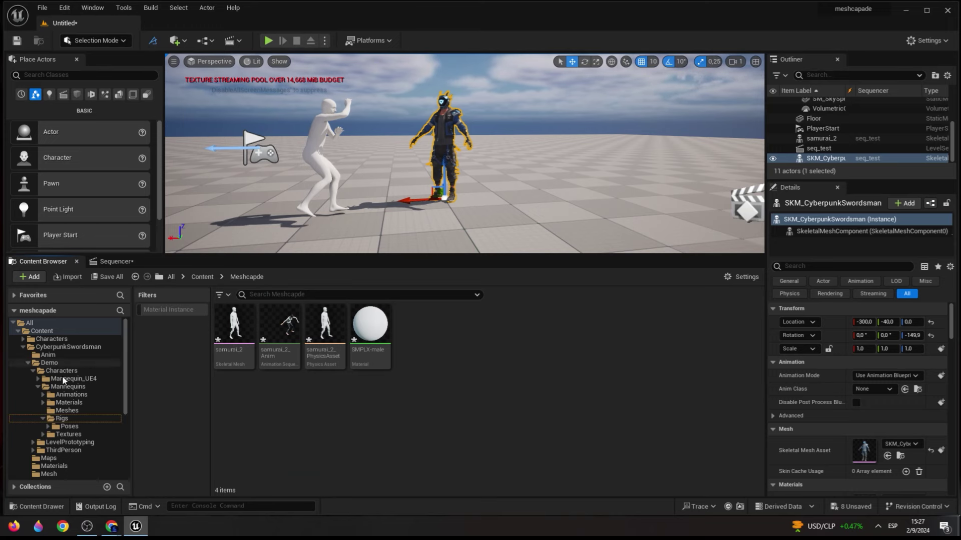
{"action": "left_click", "coordinate": [49, 474]}
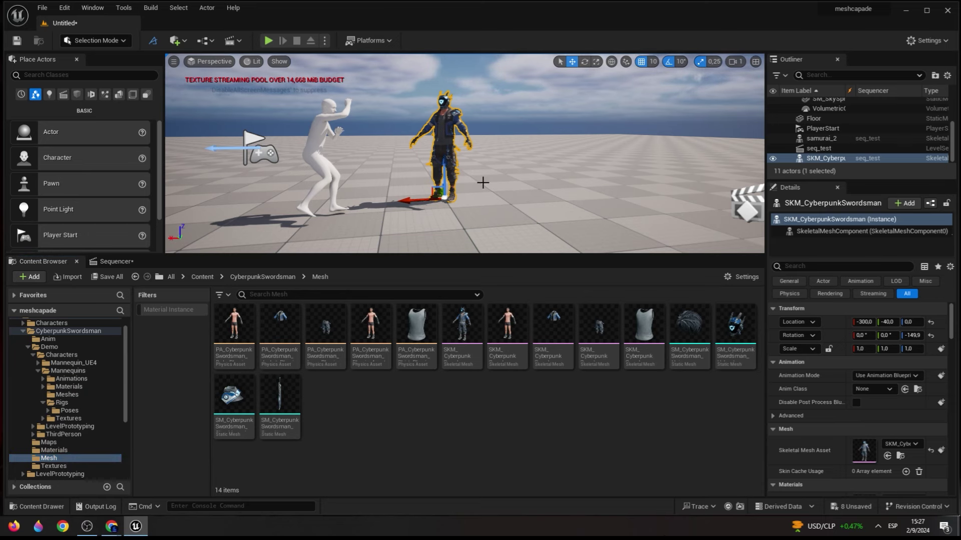
- Use Find Skeleton on the swordsman mesh to locate SK_Mannequin, then open the Mannequins Rigs folder
{"action": "right_click", "coordinate": [467, 325]}
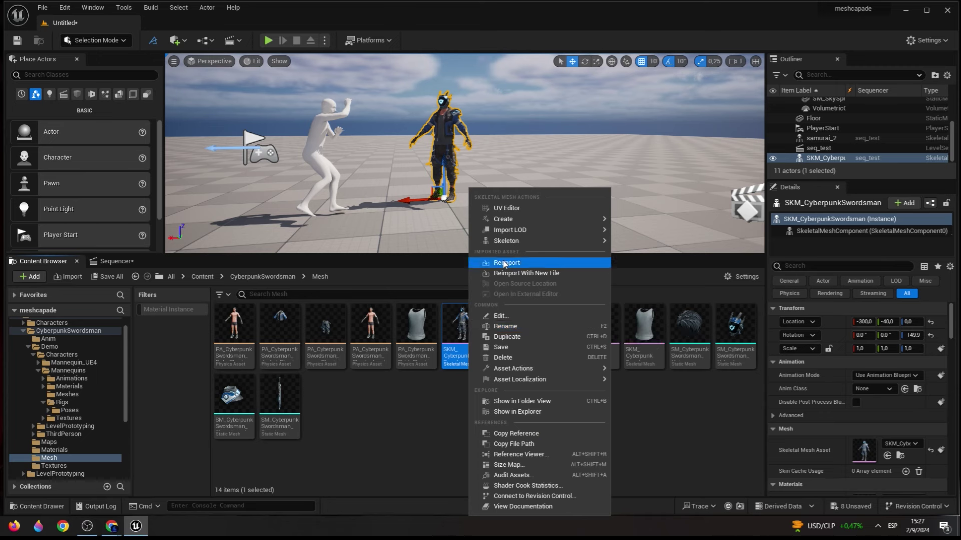
{"action": "mouse_move", "coordinate": [511, 241]}
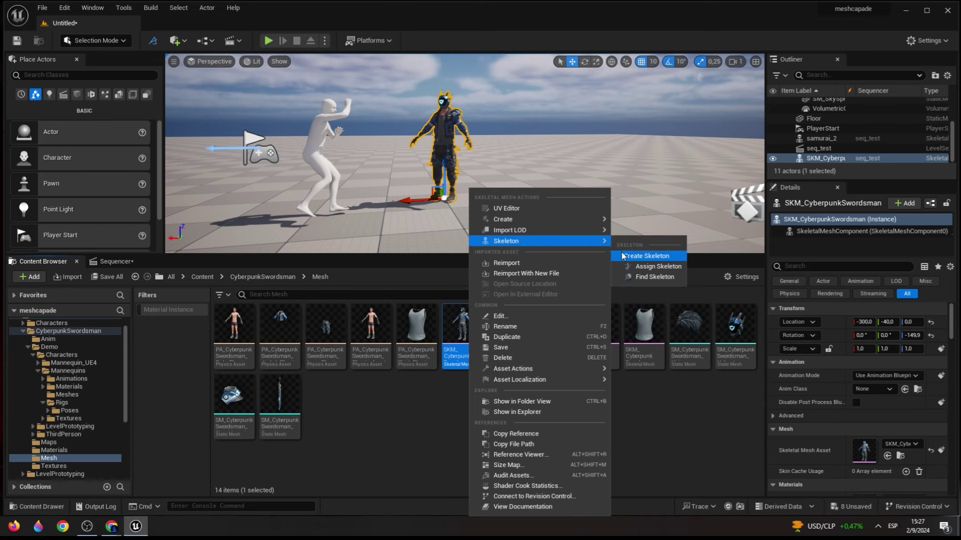
{"action": "left_click", "coordinate": [658, 278]}
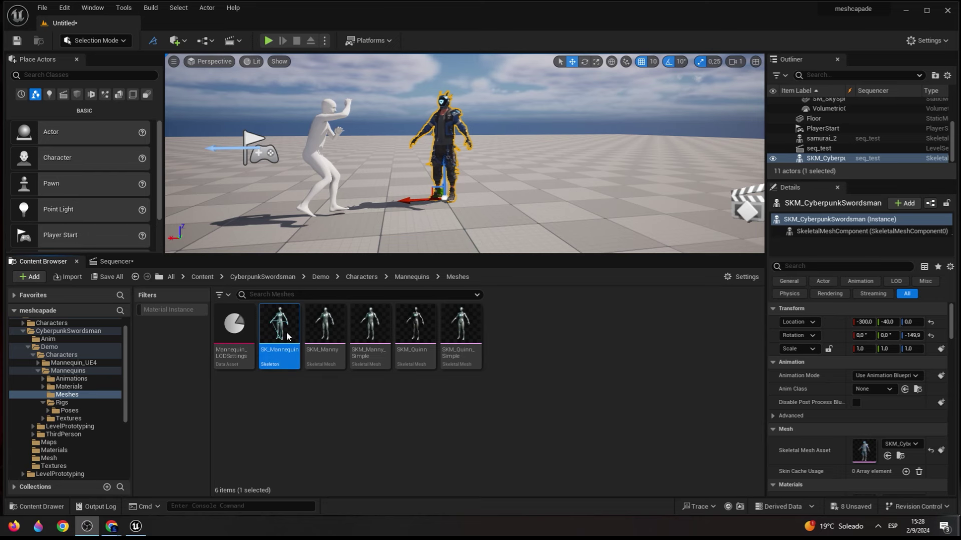
{"action": "left_click", "coordinate": [62, 402]}
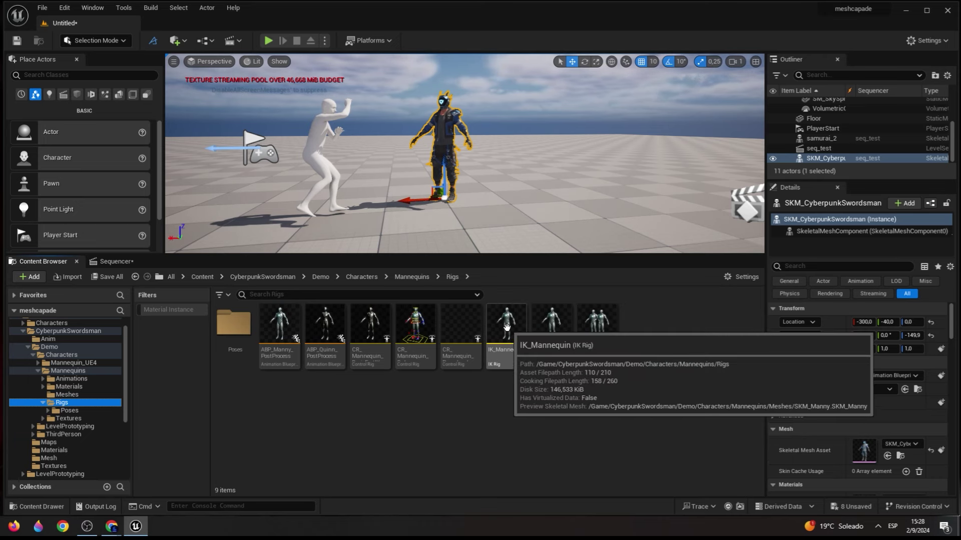
- Open IK_Mannequin in the IK Rig editor and browse to its SKM_Manny preview mesh
{"action": "left_click", "coordinate": [506, 328]}
{"action": "double_click", "coordinate": [506, 330]}
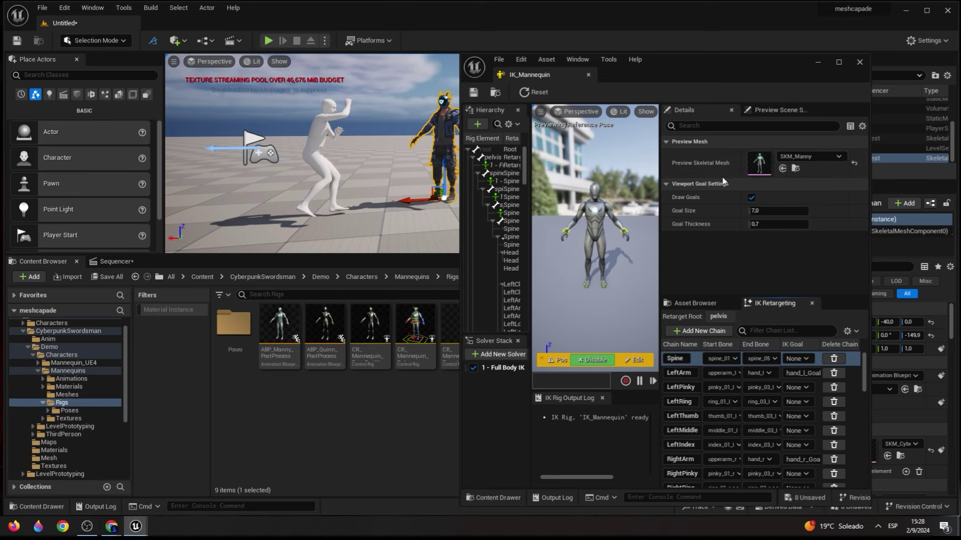
{"action": "left_click", "coordinate": [796, 169]}
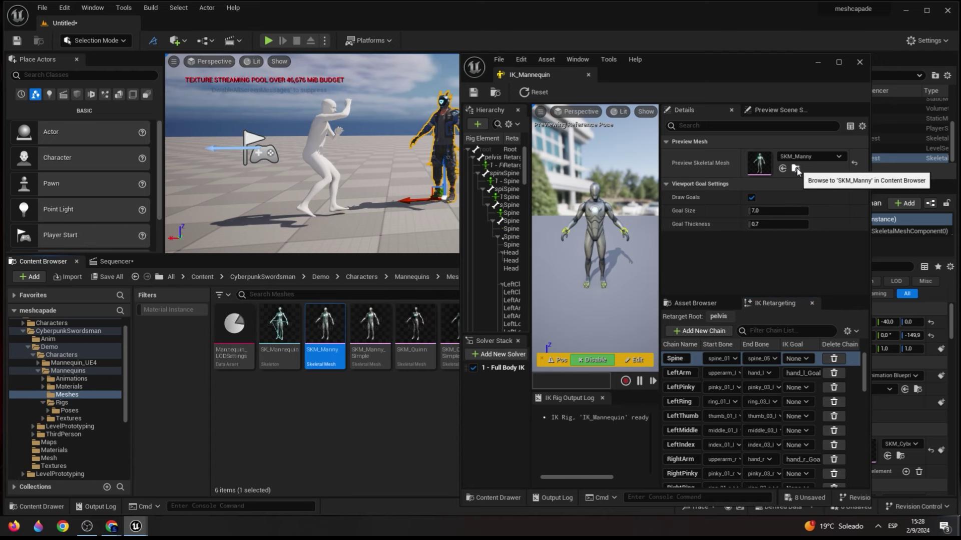
{"action": "mouse_move", "coordinate": [335, 335]}
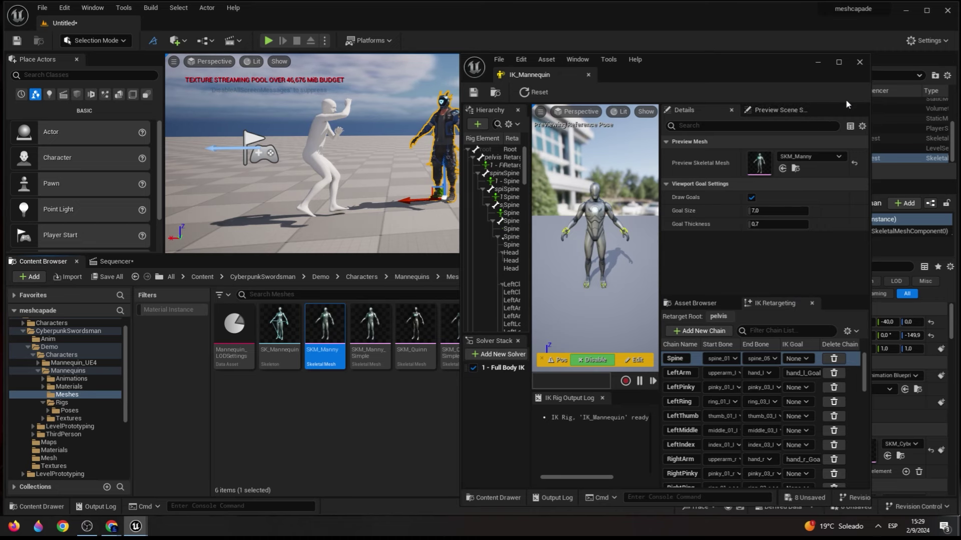
- Close the IK Rig editor and open RTG_Meshcapade_to_ue5 from Meshcapade Content > Rigs
{"action": "left_click", "coordinate": [860, 61]}
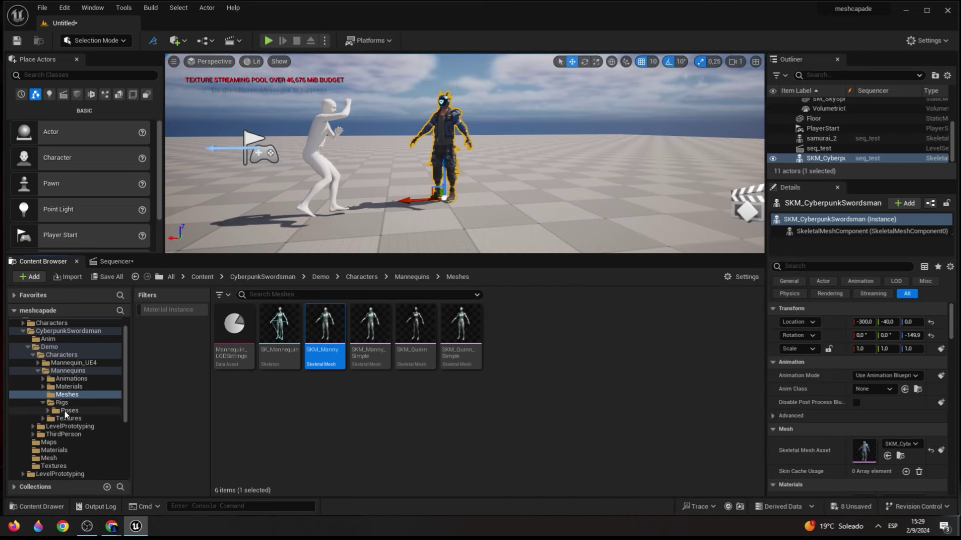
{"action": "scroll", "coordinate": [97, 425], "scroll_direction": "down", "scroll_amount": 1}
{"action": "scroll", "coordinate": [103, 426], "scroll_direction": "down", "scroll_amount": 1}
{"action": "scroll", "coordinate": [105, 427], "scroll_direction": "down", "scroll_amount": 1}
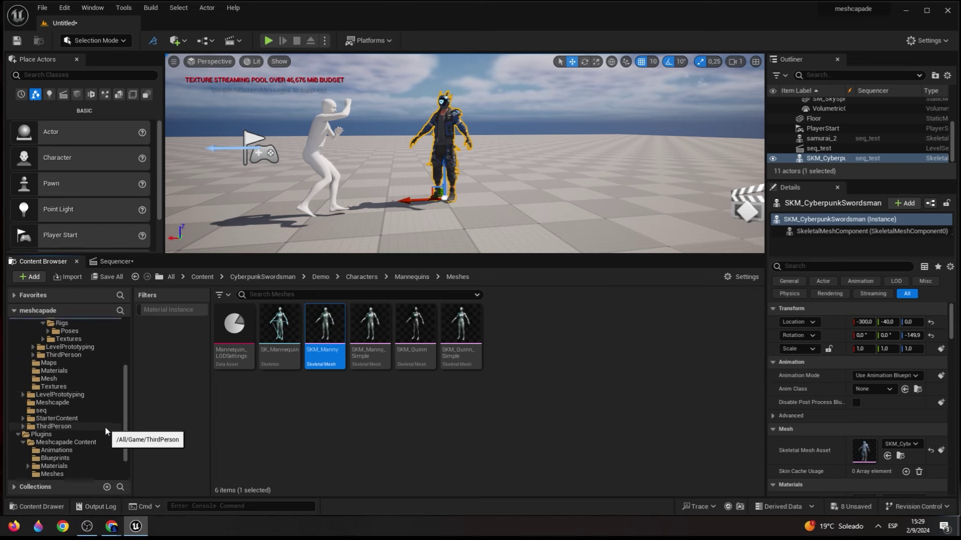
{"action": "scroll", "coordinate": [108, 431], "scroll_direction": "down", "scroll_amount": 1}
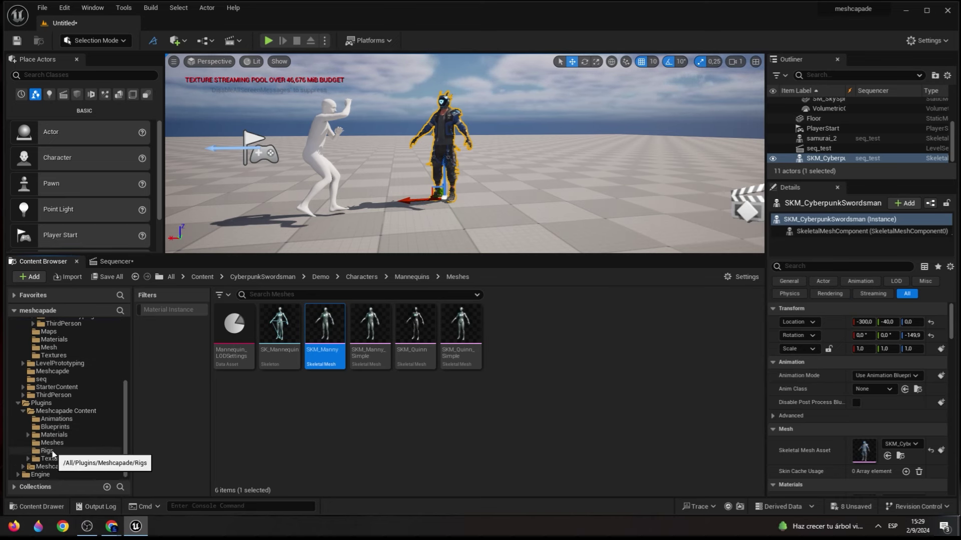
{"action": "left_click", "coordinate": [57, 451]}
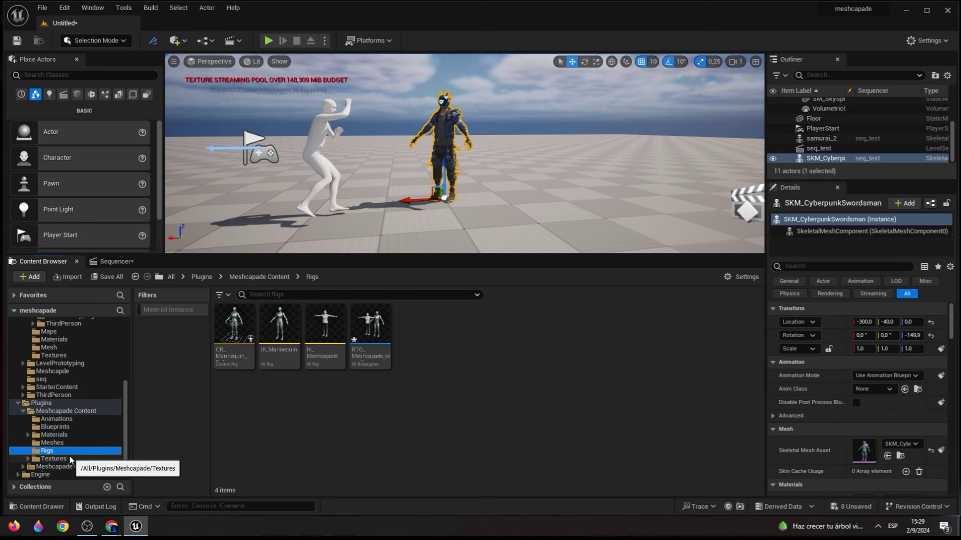
{"action": "left_click", "coordinate": [376, 340]}
{"action": "double_click", "coordinate": [377, 341]}
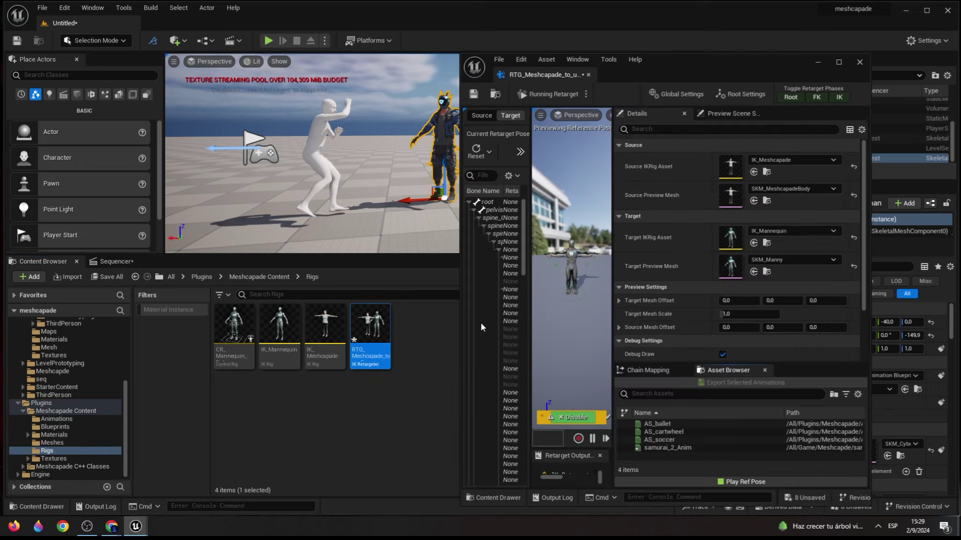
- Clear the retargeter's Target IKRig Asset so the target becomes None
{"action": "left_click", "coordinate": [806, 231]}
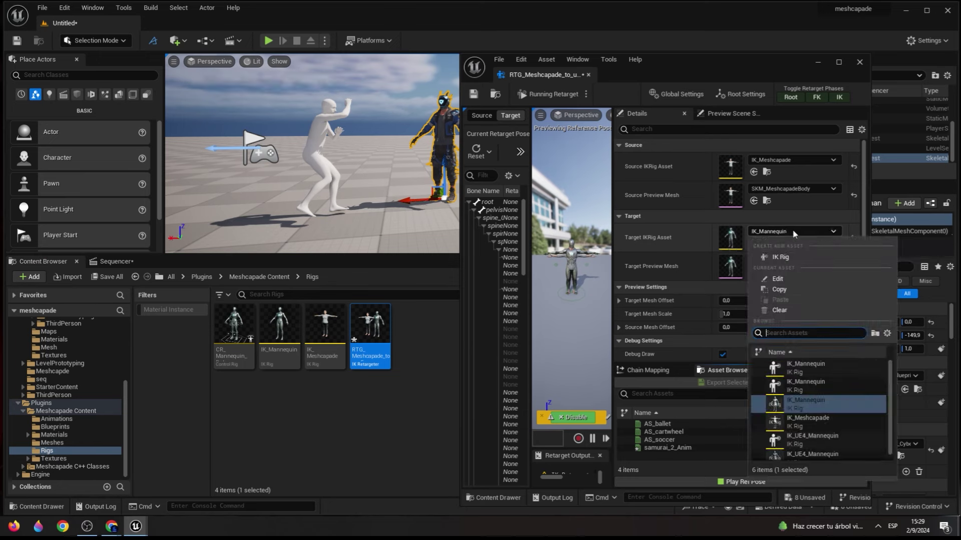
{"action": "left_click", "coordinate": [780, 311]}
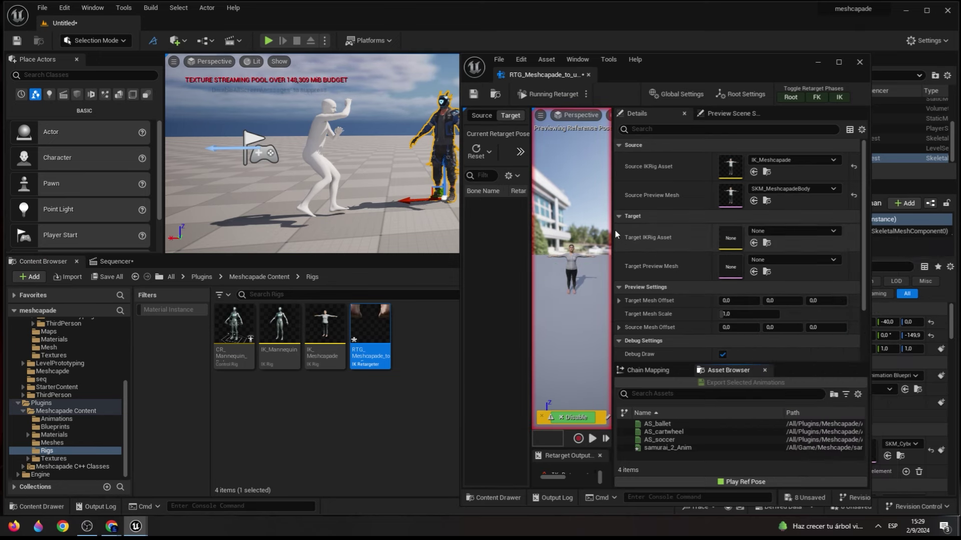
{"action": "mouse_move", "coordinate": [621, 245]}
{"action": "left_mouse_down"}
{"action": "mouse_move", "coordinate": [686, 227]}
{"action": "mouse_move", "coordinate": [666, 227]}
{"action": "left_mouse_up"}
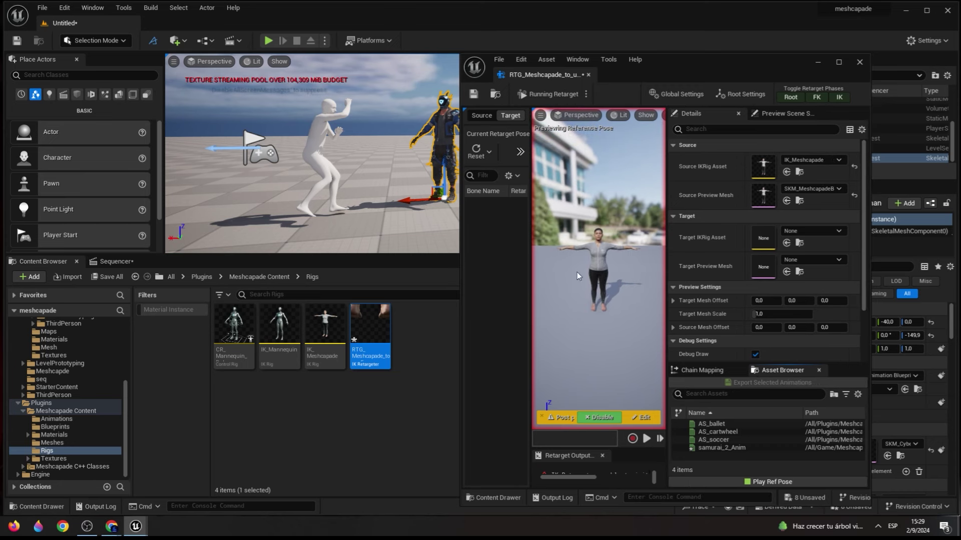
{"action": "scroll", "coordinate": [88, 365], "scroll_direction": "up", "scroll_amount": 3}
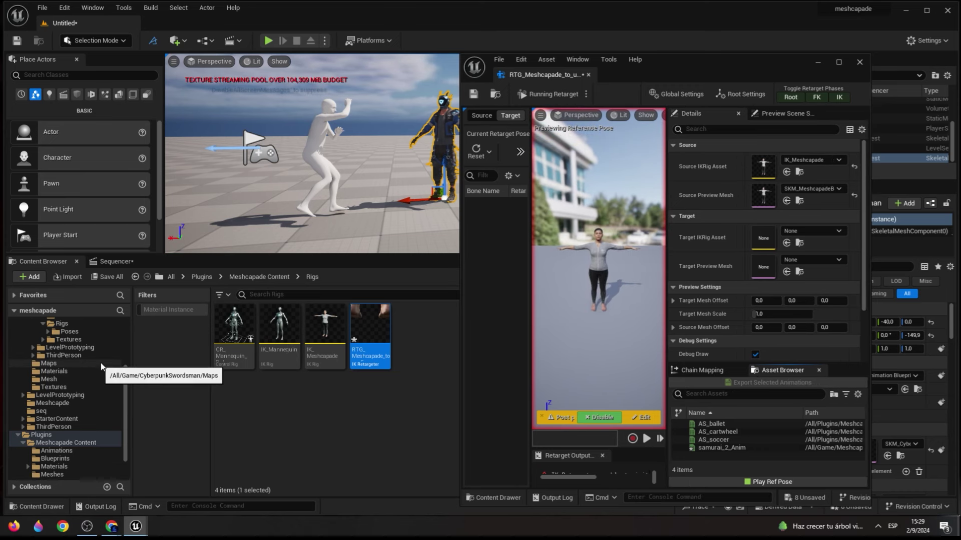
- Set IK_Mannequin from the Mannequins Rigs folder as the retargeter's Target IKRig Asset
{"action": "left_click", "coordinate": [70, 341]}
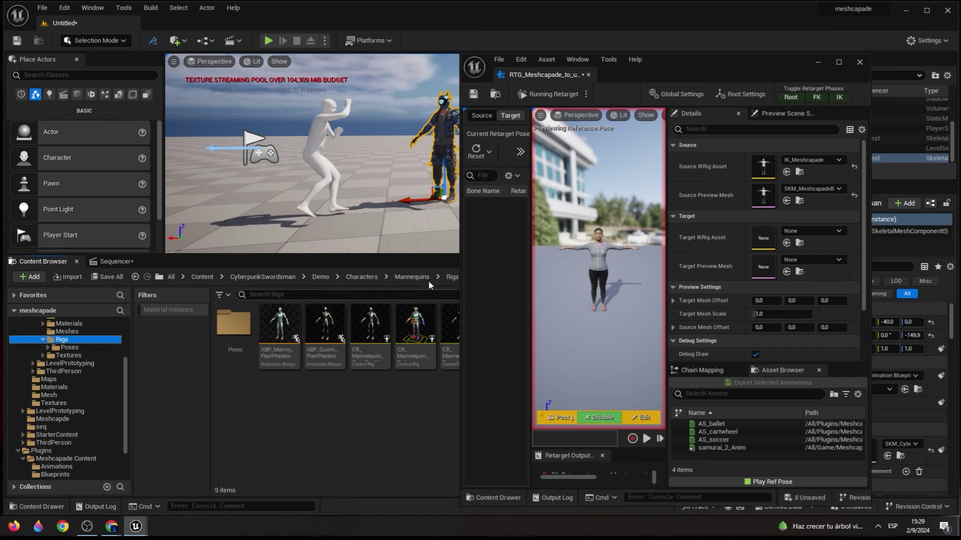
{"action": "left_click_drag", "start_coordinate": [461, 247], "coordinate": [578, 248]}
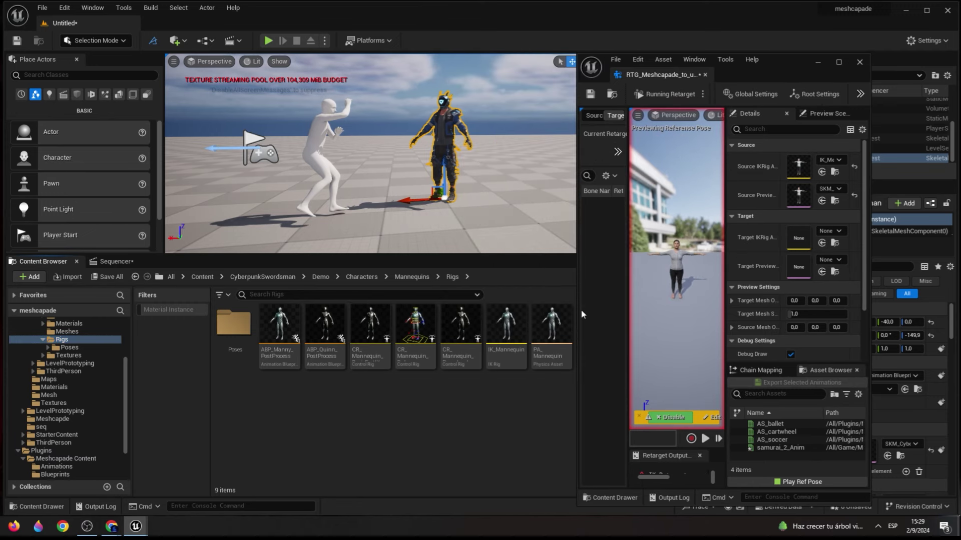
{"action": "left_click", "coordinate": [507, 336]}
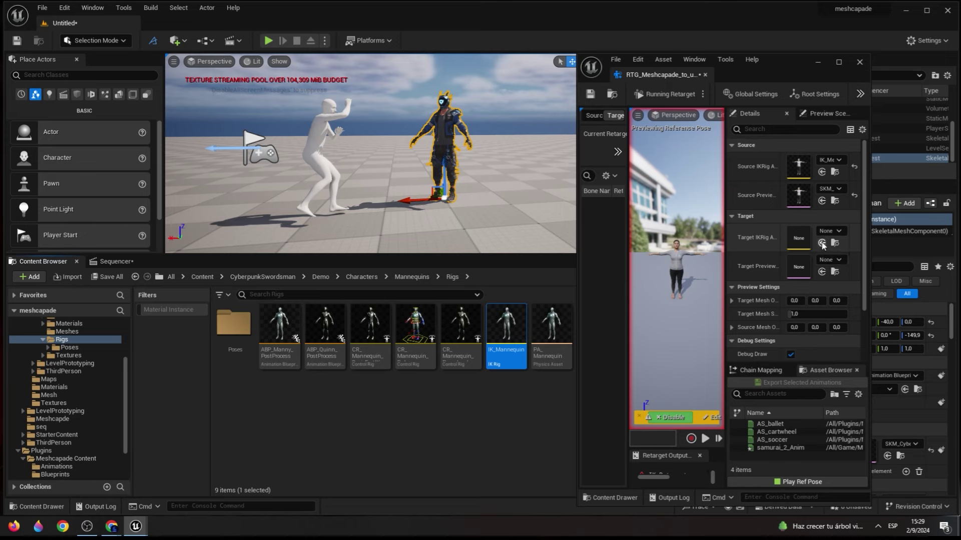
{"action": "left_click", "coordinate": [823, 244]}
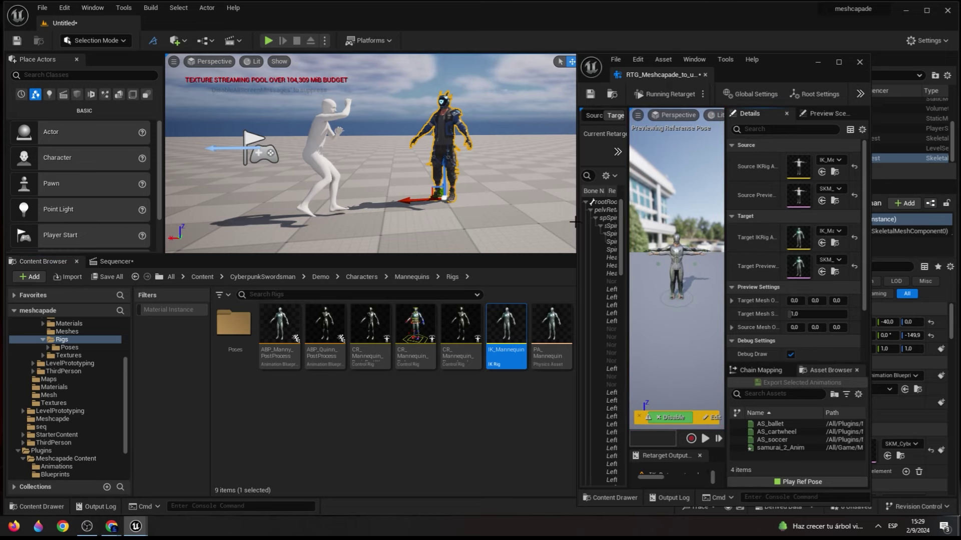
- Enlarge the retargeter window and play samurai_2_Anim in the retarget preview
{"action": "left_click_drag", "start_coordinate": [578, 223], "coordinate": [148, 240]}
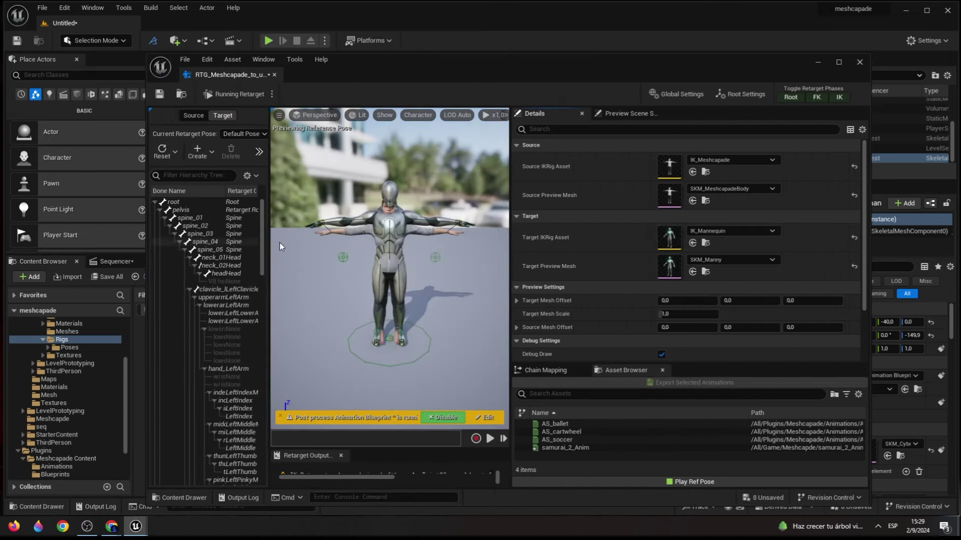
{"action": "left_click_drag", "start_coordinate": [511, 221], "coordinate": [601, 221]}
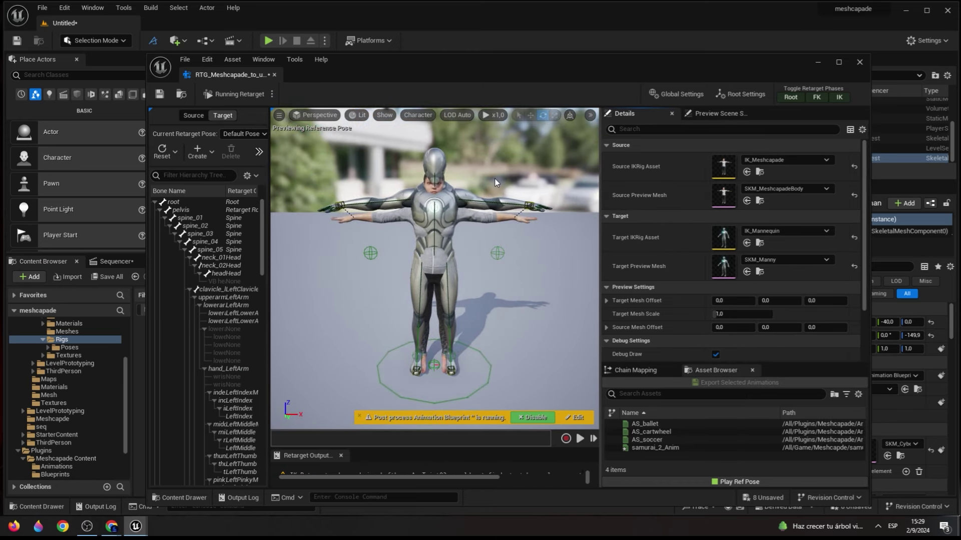
{"action": "mouse_move", "coordinate": [648, 448]}
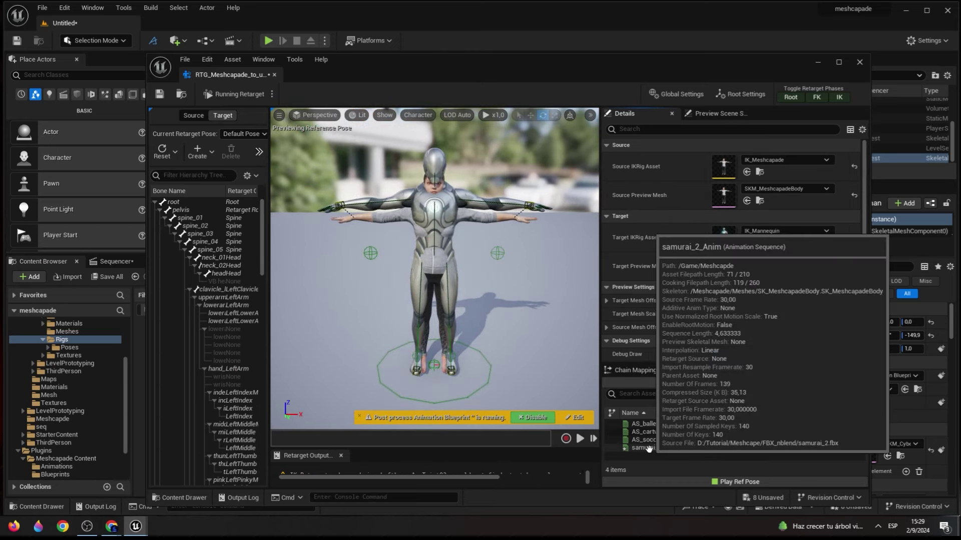
{"action": "left_click", "coordinate": [648, 448]}
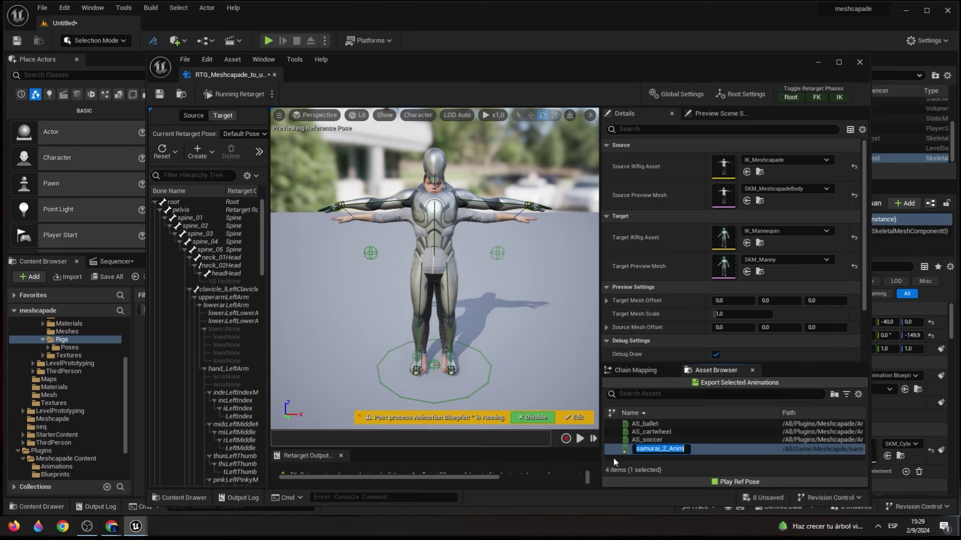
{"action": "double_click", "coordinate": [650, 448]}
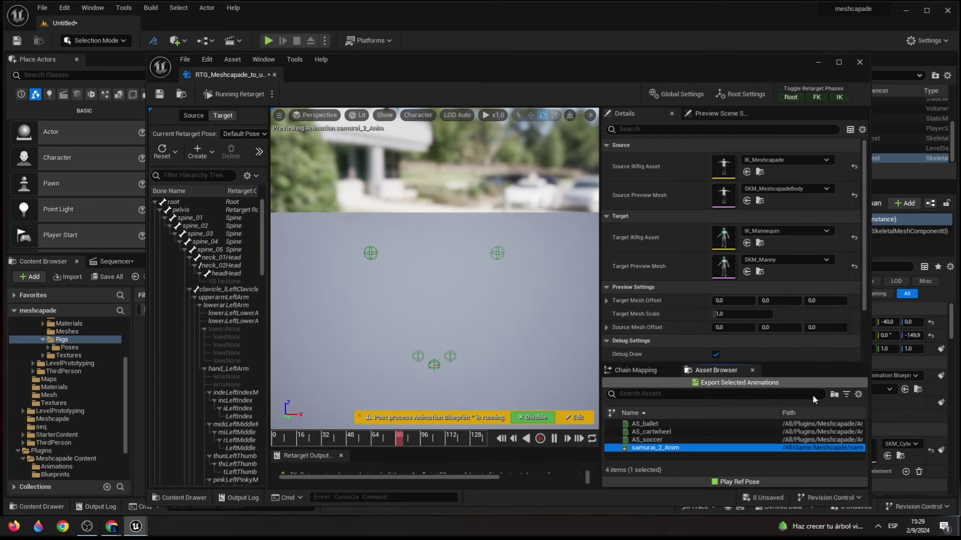
- Batch export the retargeted samurai_2_Anim to the Meshcapade folder and close the IK Retargeter
{"action": "left_click", "coordinate": [727, 384]}
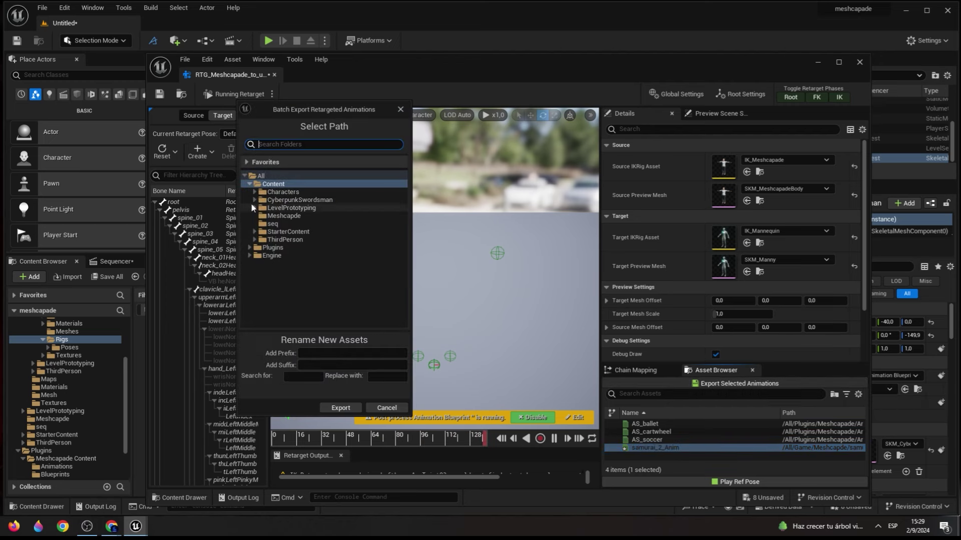
{"action": "left_click", "coordinate": [285, 216]}
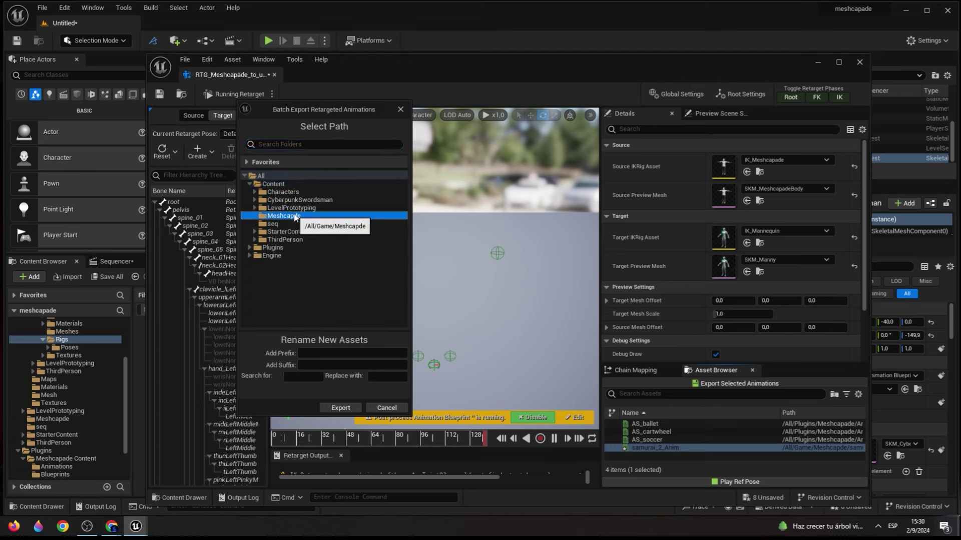
{"action": "left_click", "coordinate": [340, 408]}
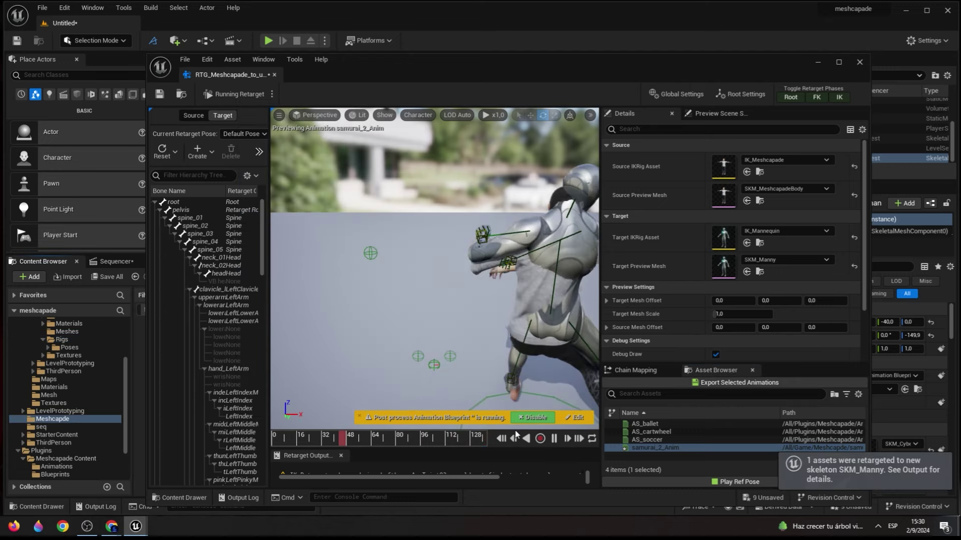
{"action": "left_click", "coordinate": [859, 62]}
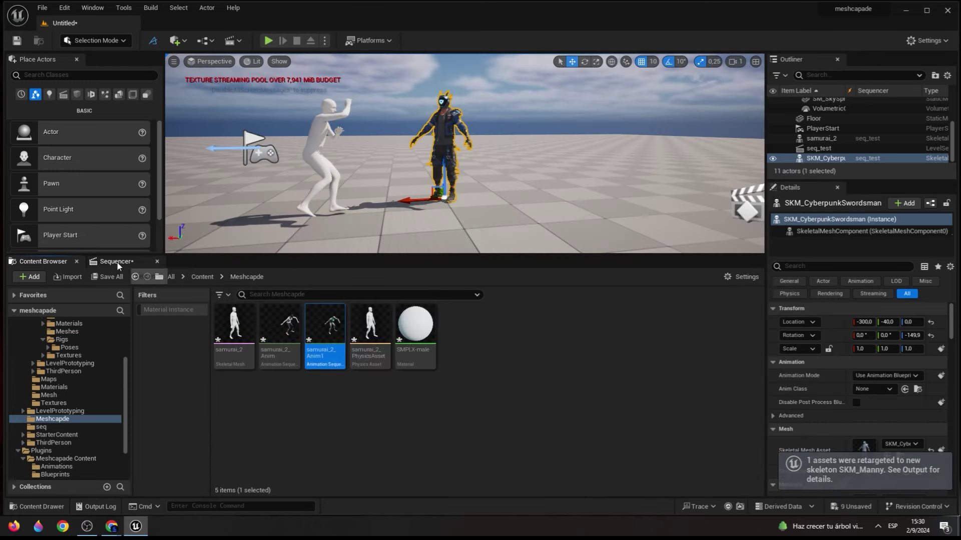
- Put samurai_2_Anim1 on the swordsman's Animation track, start it at frame 0, and play it
{"action": "left_click", "coordinate": [123, 264]}
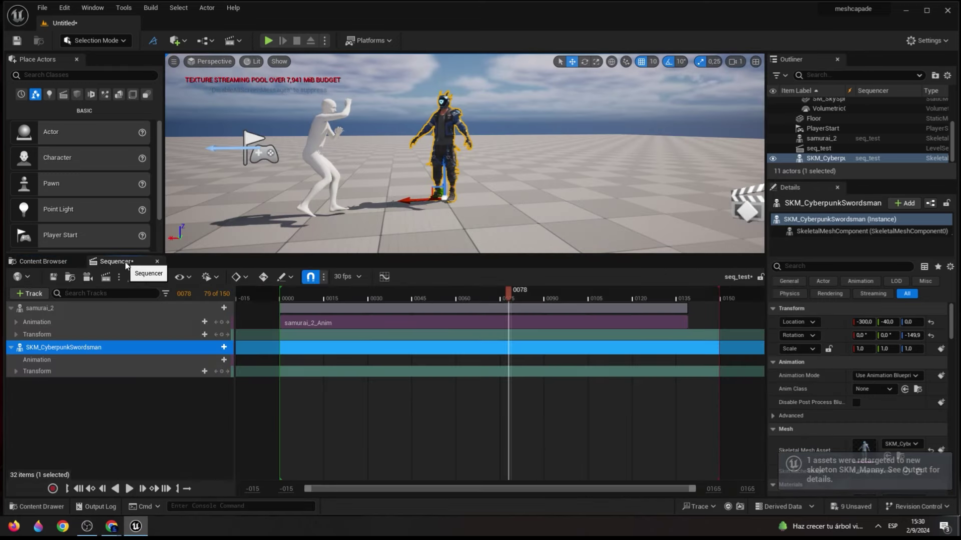
{"action": "left_click", "coordinate": [224, 360]}
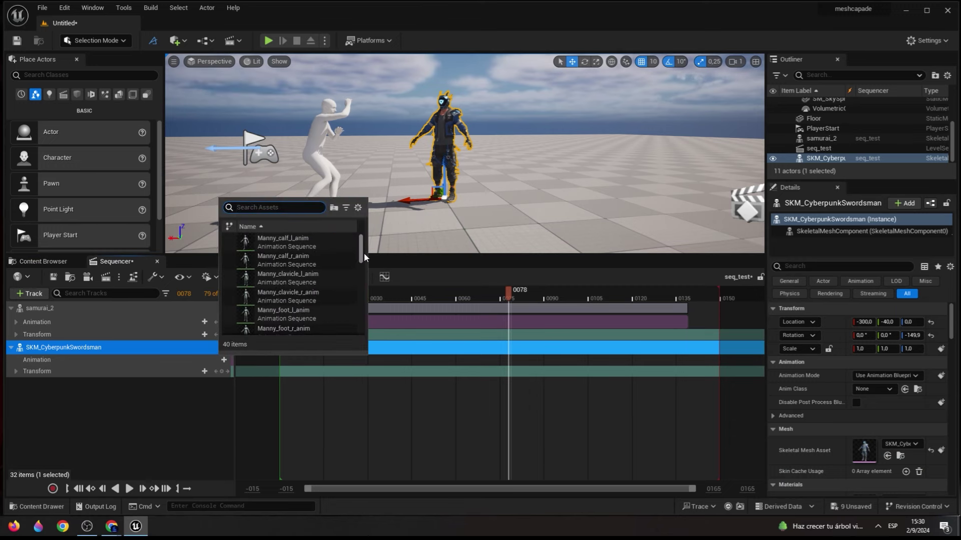
{"action": "left_click_drag", "start_coordinate": [361, 254], "coordinate": [367, 341]}
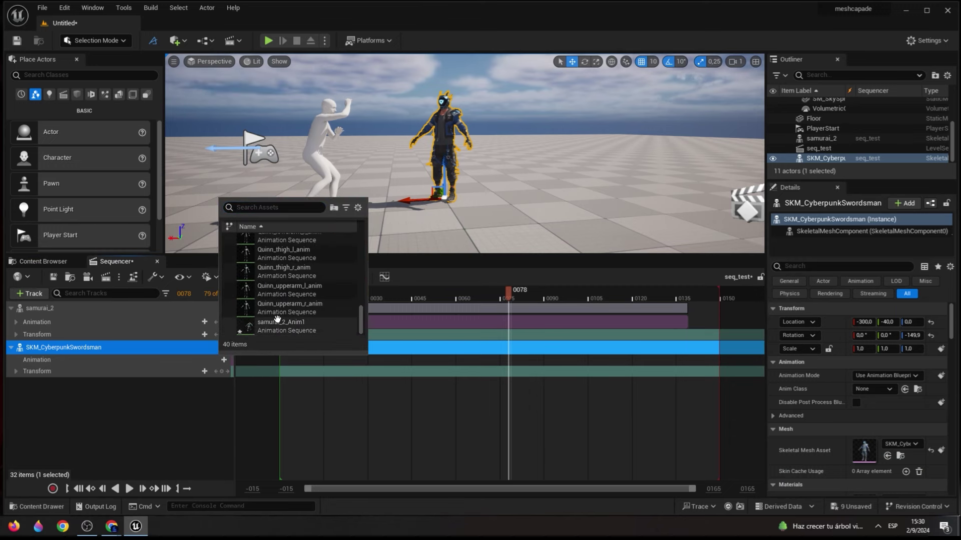
{"action": "left_click", "coordinate": [277, 322]}
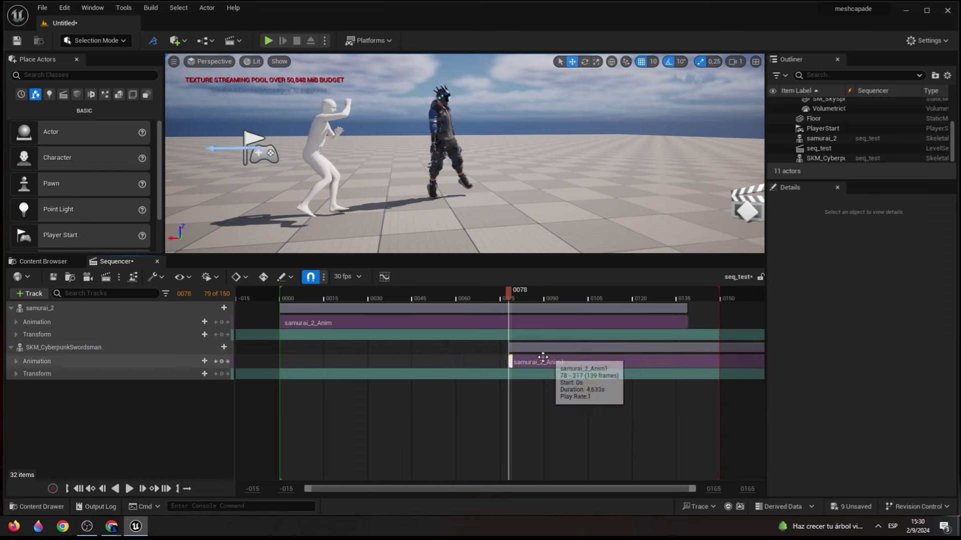
{"action": "left_click_drag", "start_coordinate": [542, 357], "coordinate": [313, 357]}
{"action": "left_click", "coordinate": [304, 292]}
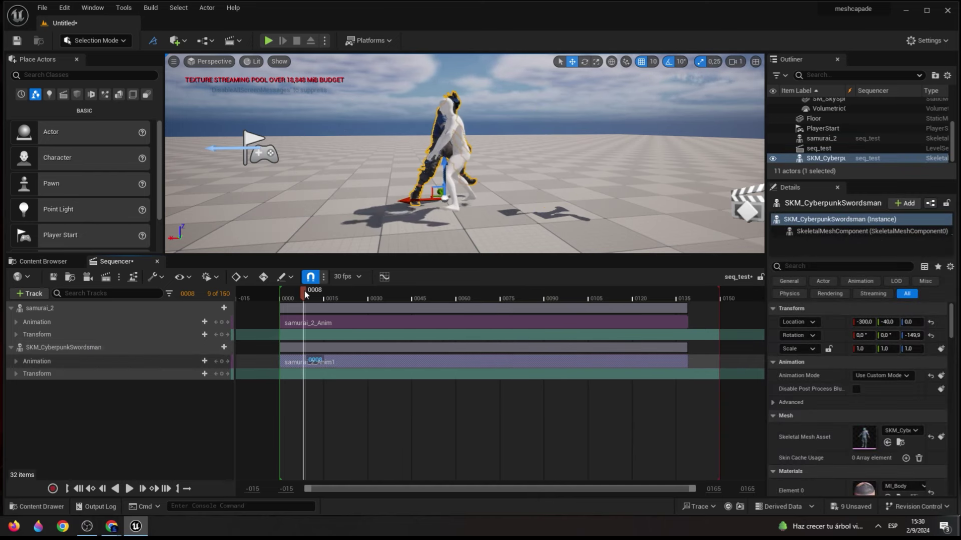
{"action": "key", "text": "space"}
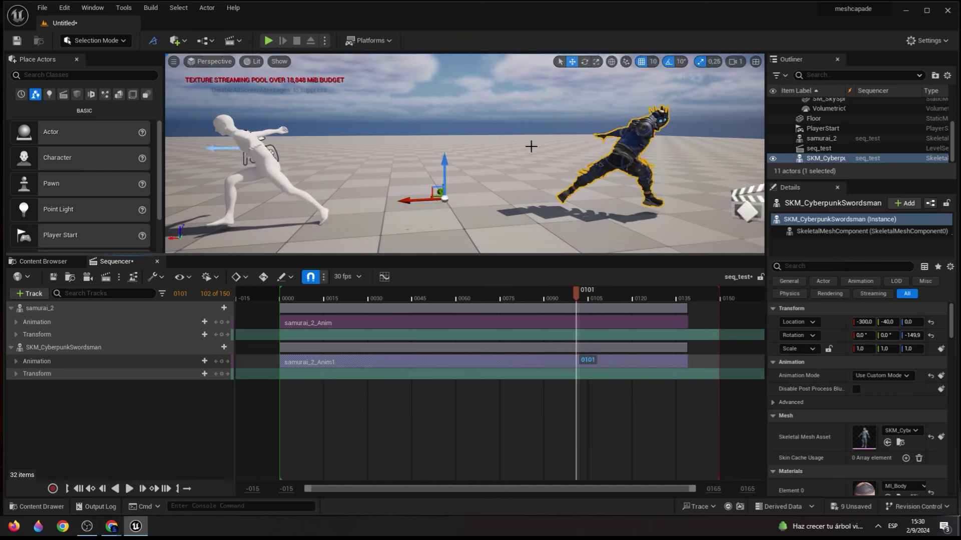
- Review the swordsman's animation around frames 60 and 98 from several angles, then play the sequence
{"action": "left_click", "coordinate": [300, 297]}
{"action": "left_click_drag", "start_coordinate": [576, 150], "coordinate": [498, 149], "text": "alt"}
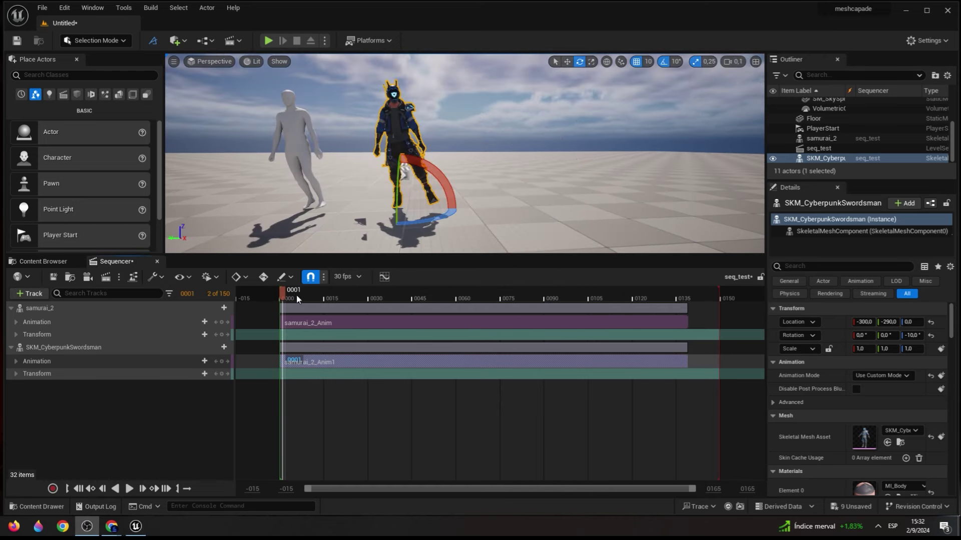
{"action": "left_click_drag", "start_coordinate": [296, 295], "coordinate": [492, 317]}
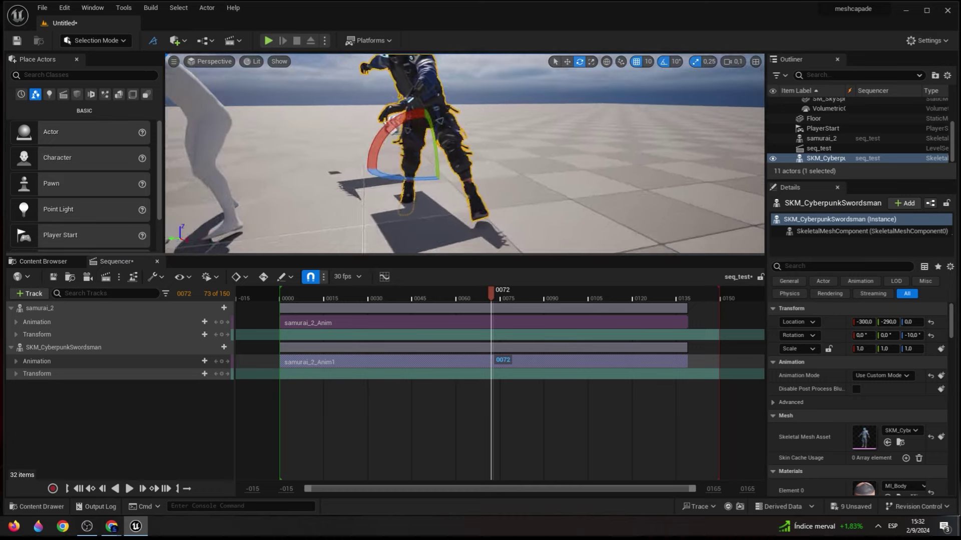
{"action": "left_click_drag", "start_coordinate": [221, 160], "coordinate": [182, 171], "text": "alt"}
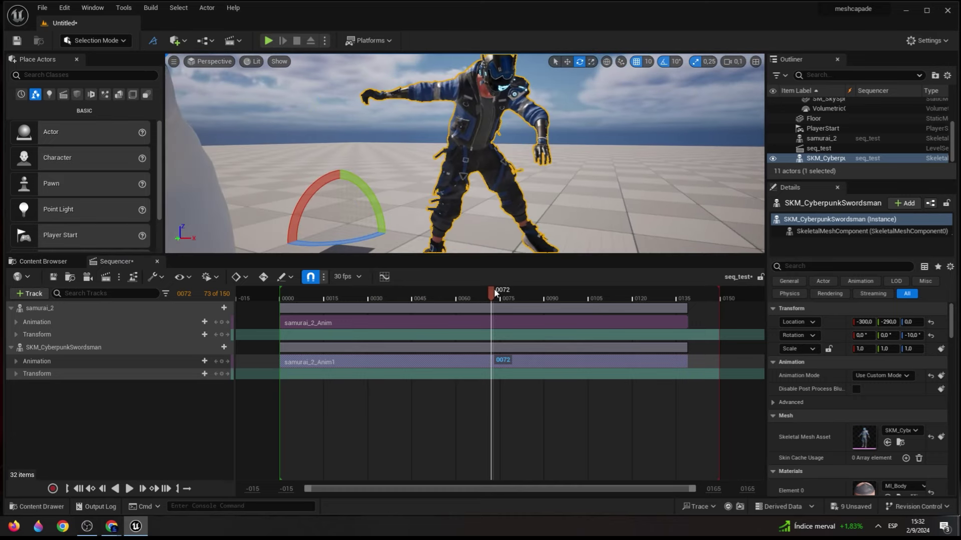
{"action": "left_click_drag", "start_coordinate": [494, 293], "coordinate": [571, 297]}
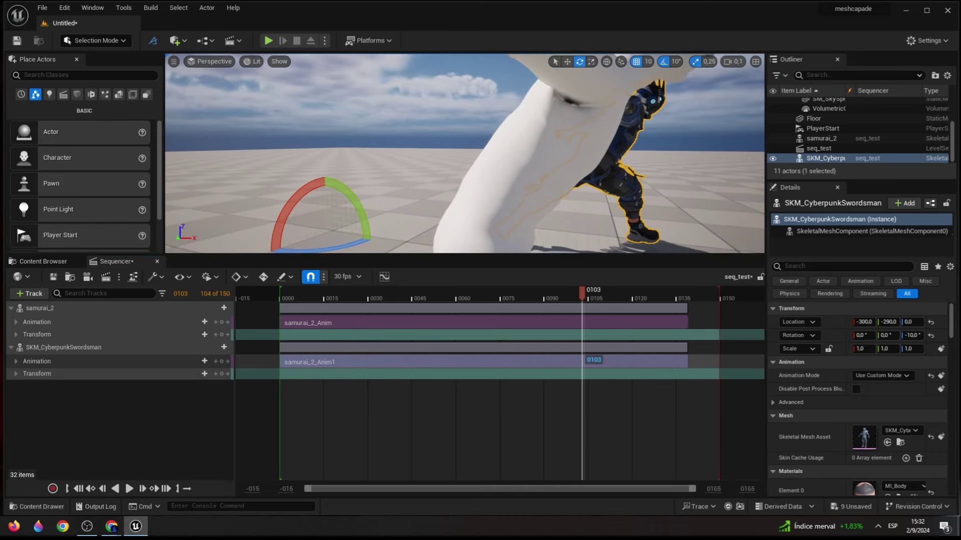
{"action": "left_click_drag", "start_coordinate": [625, 175], "coordinate": [739, 54], "text": "alt"}
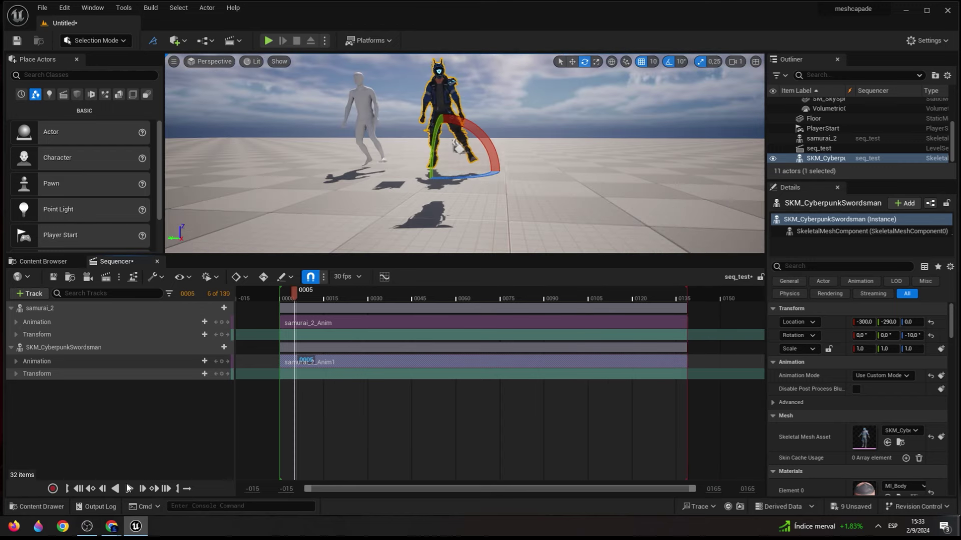
{"action": "left_click", "coordinate": [129, 489]}
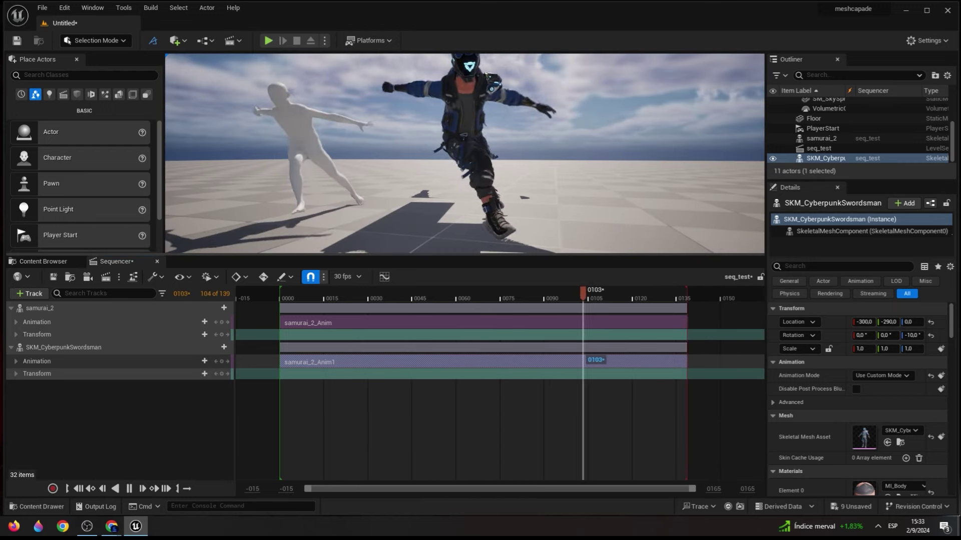
{"action": "left_click", "coordinate": [307, 295]}
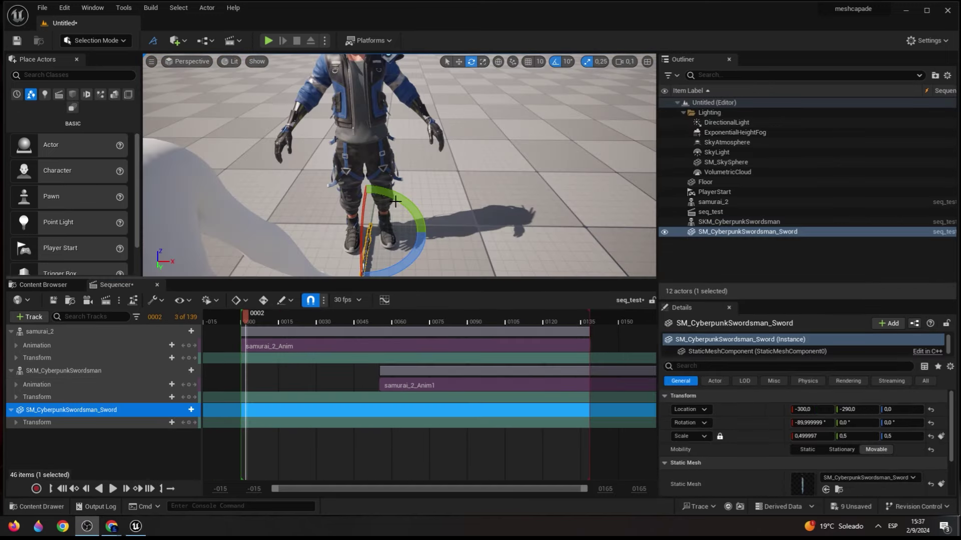
- Parent the sword to SKM_CyberpunkSwordsman's hand socket and zero its offset from the hand
{"action": "right_click_drag", "start_coordinate": [328, 126], "coordinate": [327, 120]}
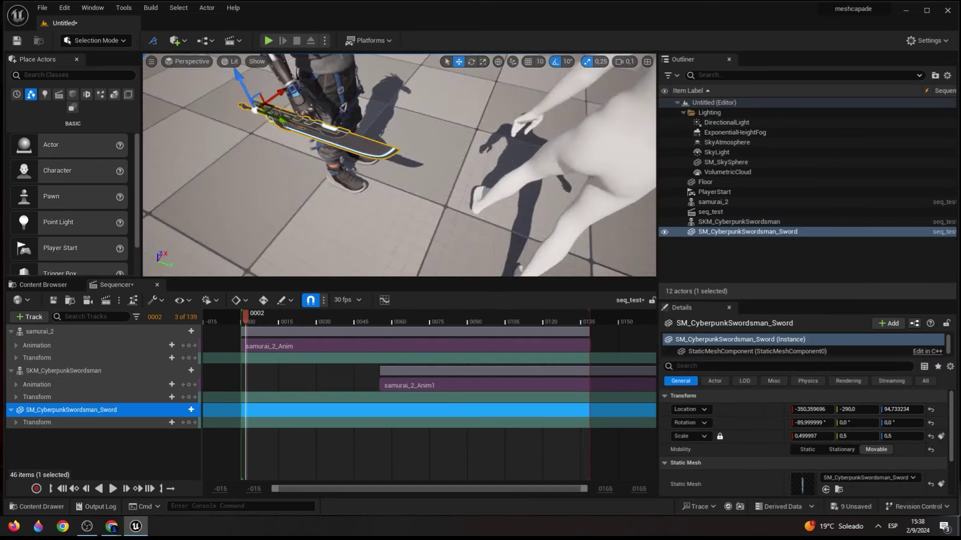
{"action": "left_click_drag", "start_coordinate": [724, 234], "coordinate": [736, 223]}
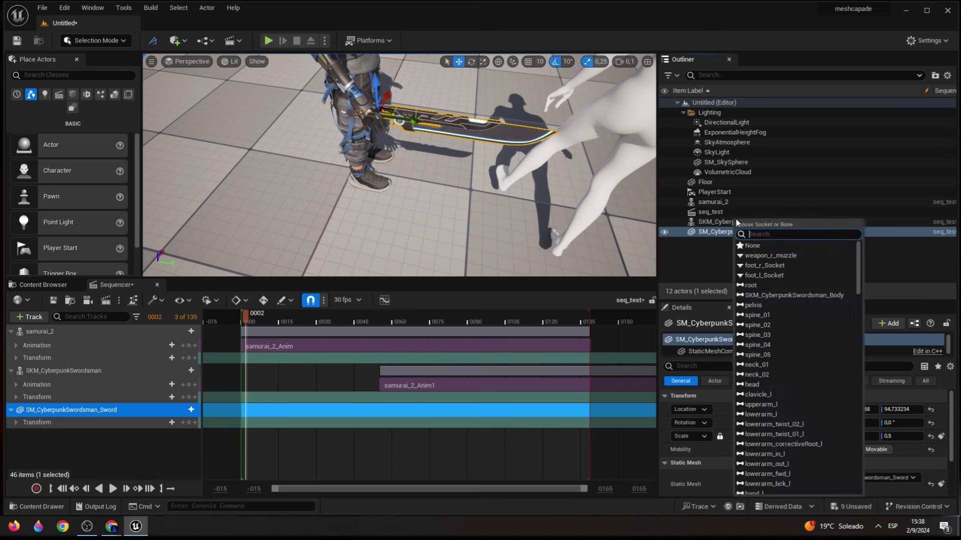
{"action": "type", "text": "hand"}
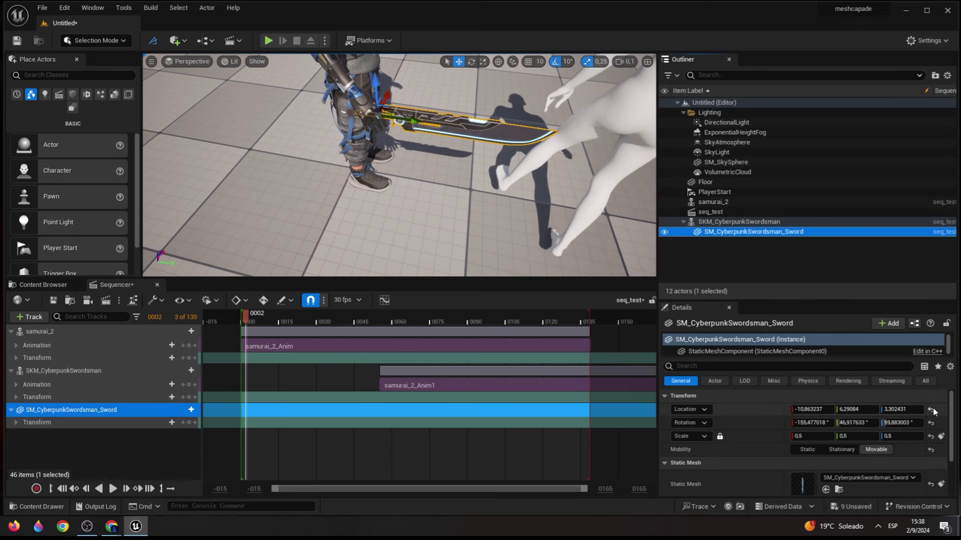
{"action": "left_click", "coordinate": [65, 7]}
{"action": "left_click", "coordinate": [80, 26]}
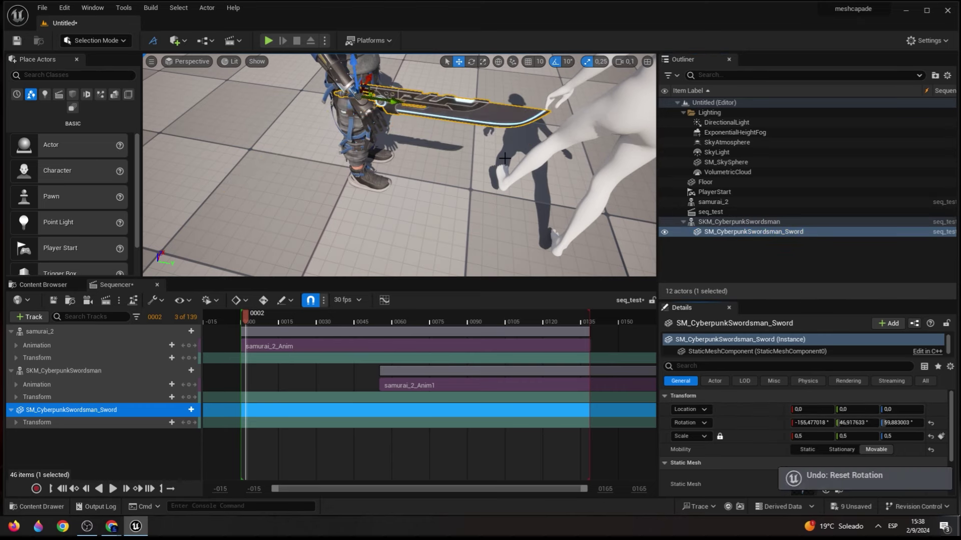
{"action": "key", "text": "f"}
- At frame 24, rotate the sword to -155.5°, 46.9°, 59.9° so the swordsman grips it
{"action": "left_click_drag", "start_coordinate": [445, 385], "coordinate": [306, 385]}
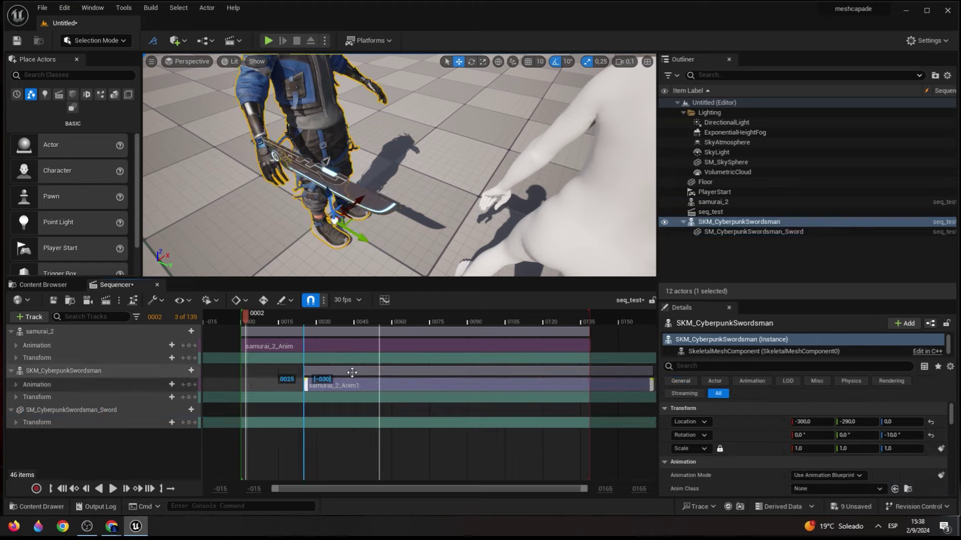
{"action": "left_click_drag", "start_coordinate": [270, 315], "coordinate": [301, 315]}
{"action": "right_click_drag", "start_coordinate": [463, 228], "coordinate": [155, 208]}
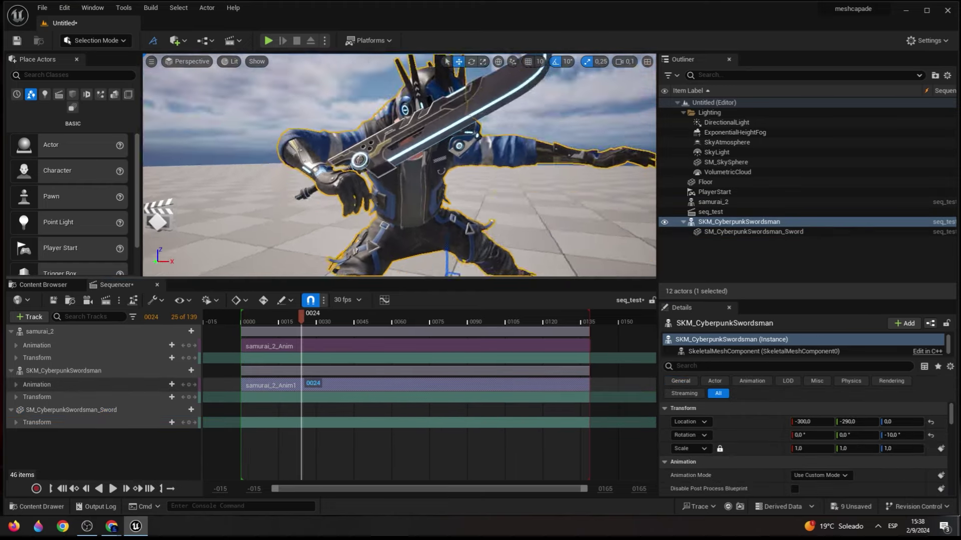
{"action": "left_click", "coordinate": [70, 409]}
{"action": "mouse_move", "coordinate": [400, 165]}
{"action": "right_mouse_down"}
{"action": "mouse_move", "coordinate": [489, 161]}
{"action": "mouse_move", "coordinate": [450, 165]}
{"action": "mouse_move", "coordinate": [430, 155]}
{"action": "mouse_move", "coordinate": [457, 135]}
{"action": "right_mouse_up"}
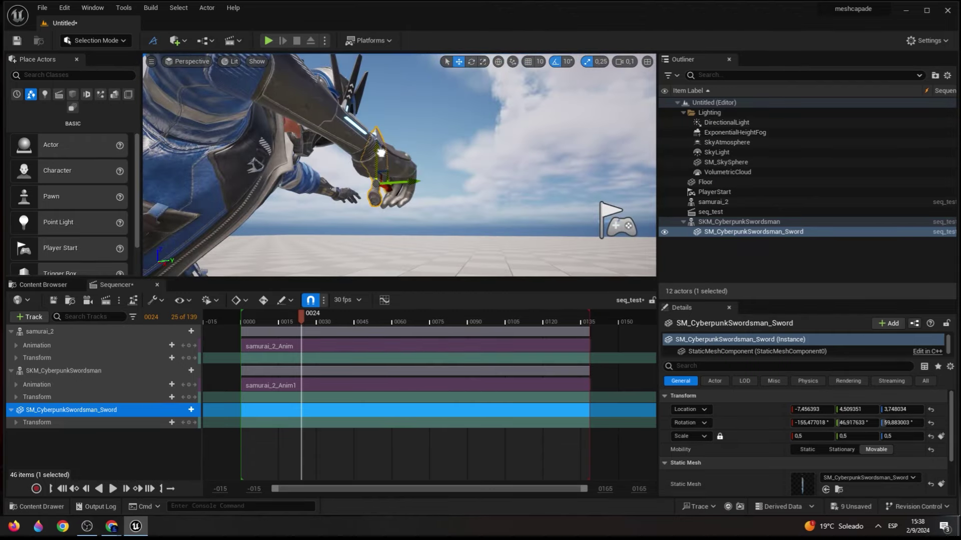
{"action": "right_click_drag", "start_coordinate": [441, 179], "coordinate": [411, 163]}
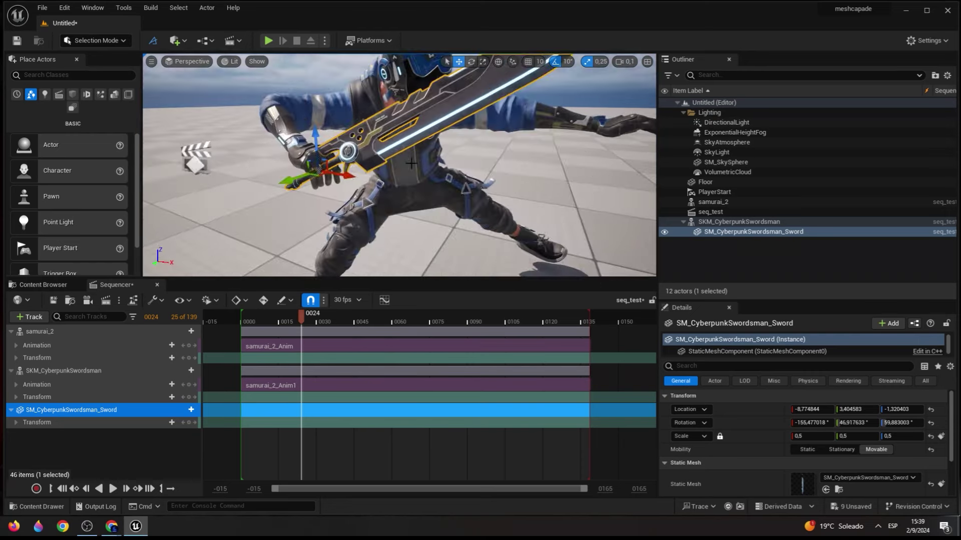
- Save seq_test, frame the sword at frame 30, and play the samurai animation
{"action": "left_click", "coordinate": [52, 300]}
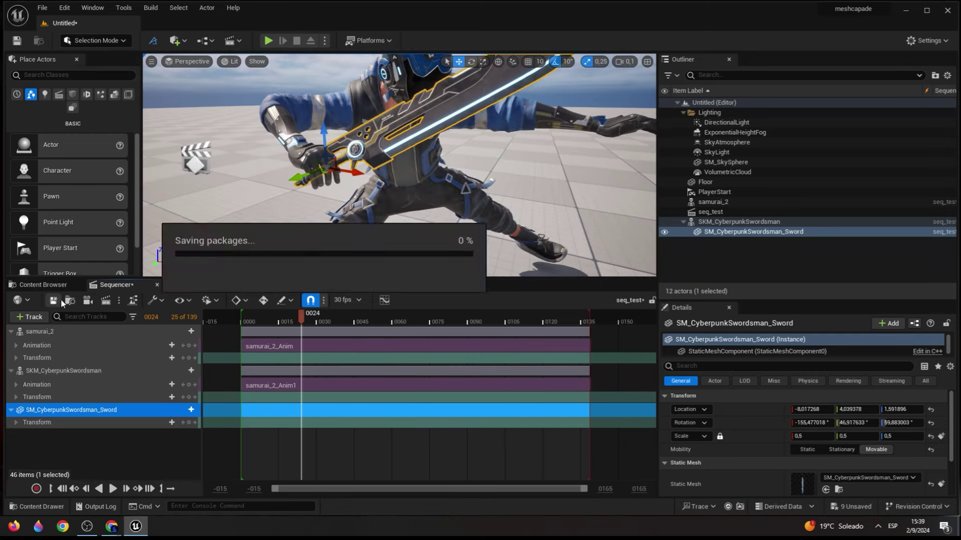
{"action": "left_click", "coordinate": [316, 318]}
{"action": "key", "text": "f"}
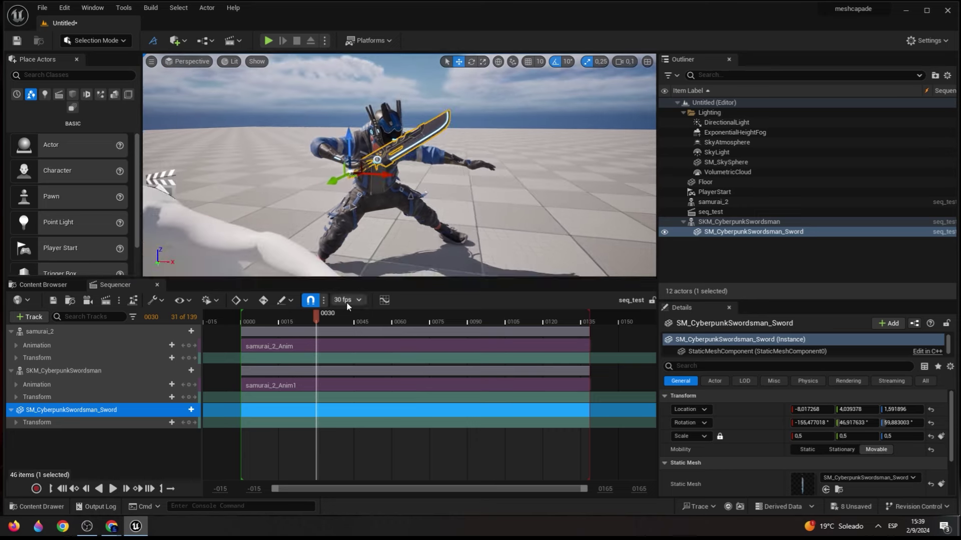
{"action": "key", "text": "space"}
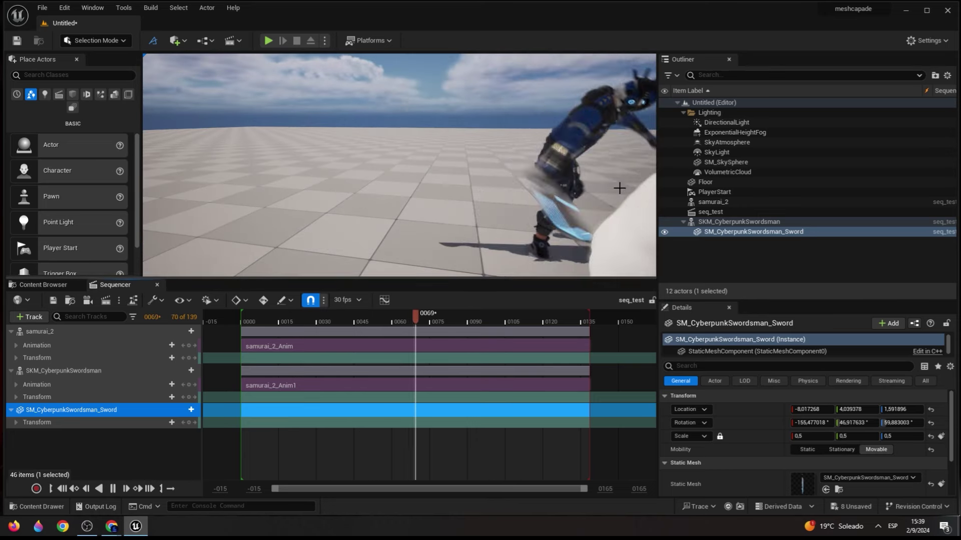